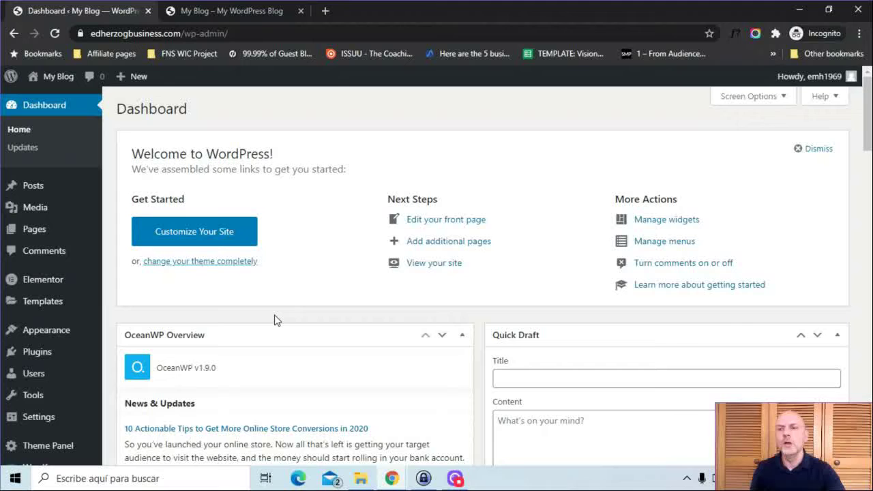
Open Elementor's new visual Theme Builder from the templates area and add a new footer template
{"action": "mouse_move", "coordinate": [48, 314]}
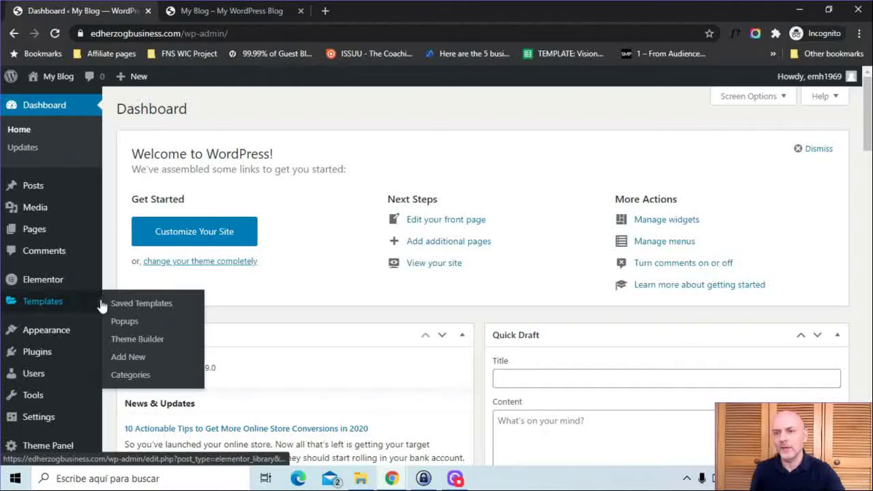
{"action": "left_click", "coordinate": [133, 340]}
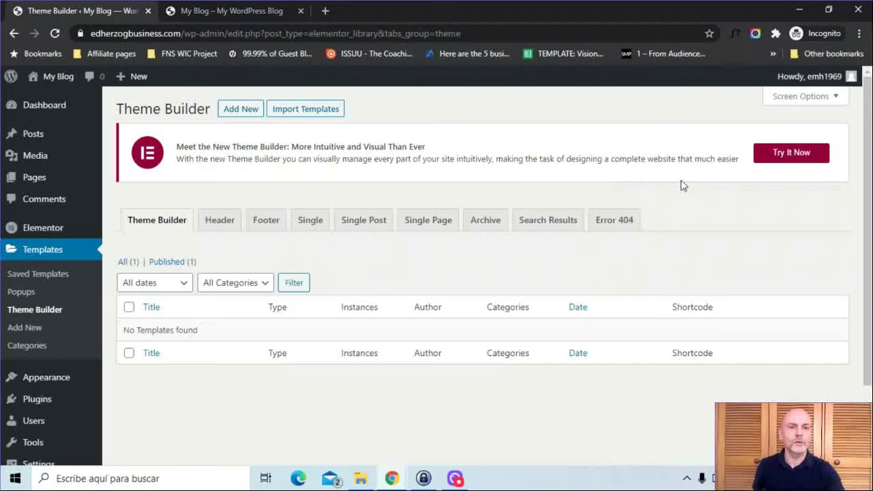
{"action": "left_click", "coordinate": [785, 156]}
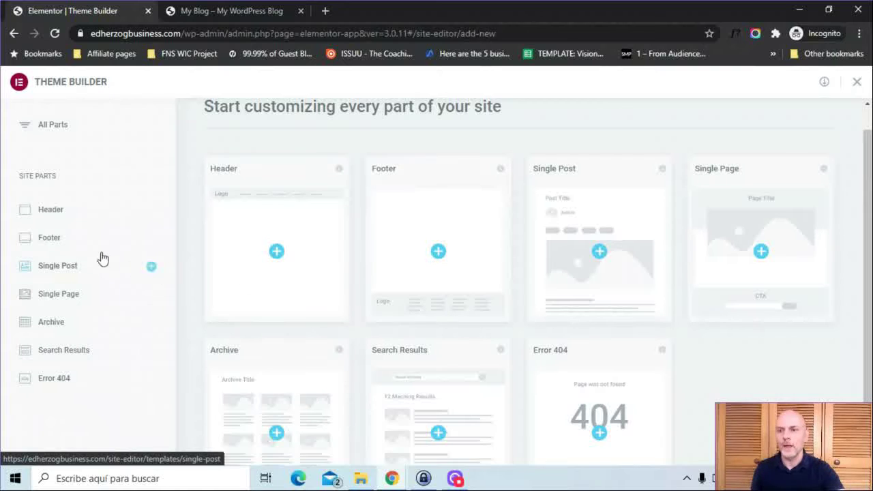
{"action": "mouse_move", "coordinate": [59, 242]}
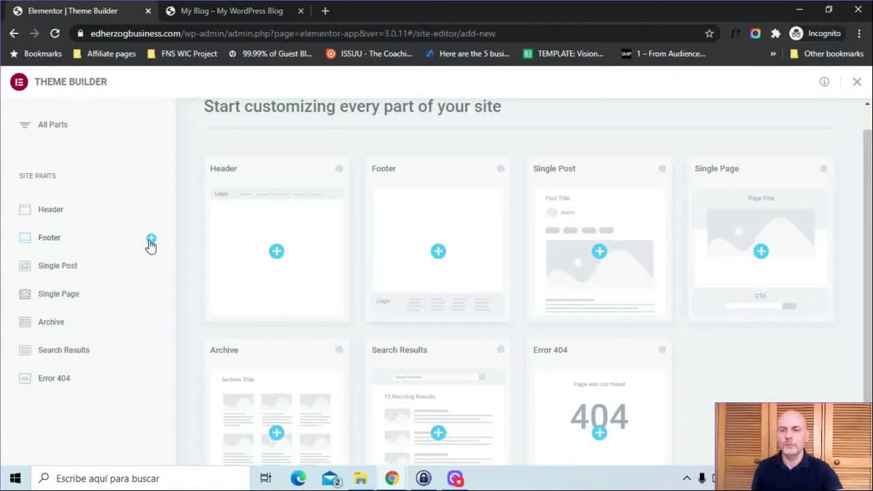
{"action": "left_click", "coordinate": [55, 244]}
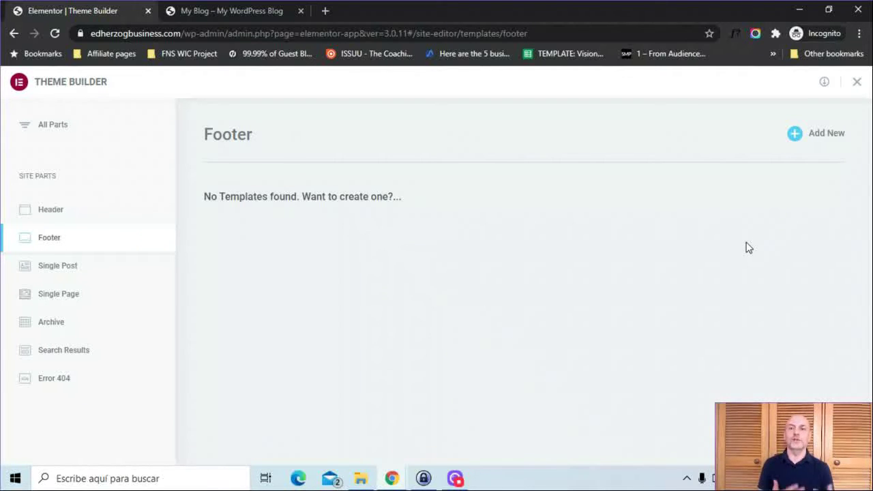
{"action": "left_click", "coordinate": [819, 134]}
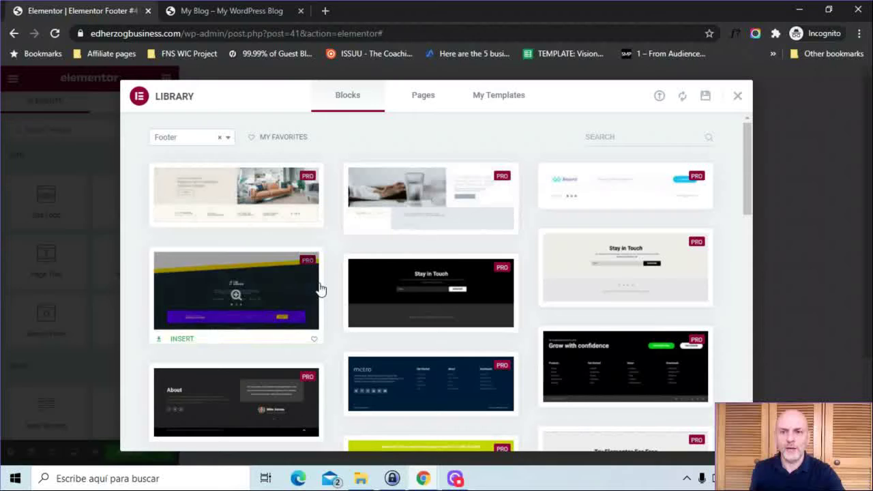
Insert the dark navy metro footer block with link columns and social icons from the template library
{"action": "mouse_move", "coordinate": [745, 190]}
{"action": "left_mouse_down"}
{"action": "mouse_move", "coordinate": [747, 409]}
{"action": "mouse_move", "coordinate": [761, 212]}
{"action": "mouse_move", "coordinate": [752, 186]}
{"action": "left_mouse_up"}
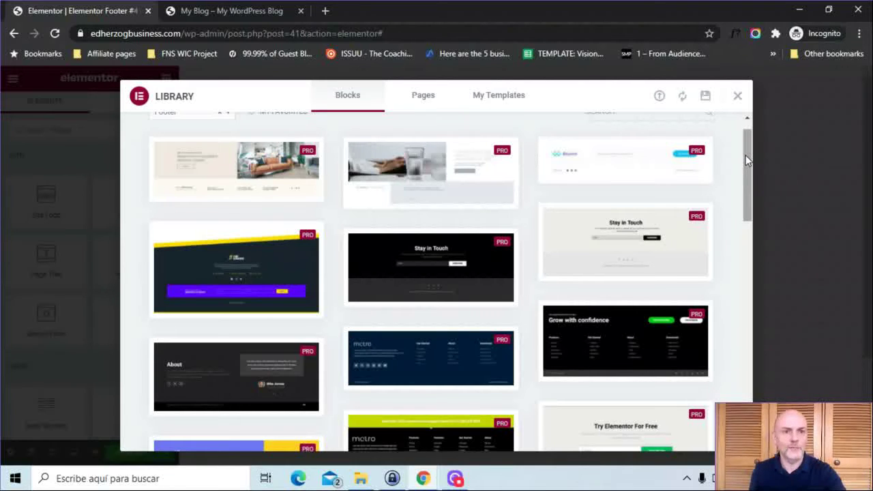
{"action": "scroll", "coordinate": [749, 176], "scroll_direction": "down", "scroll_amount": 2}
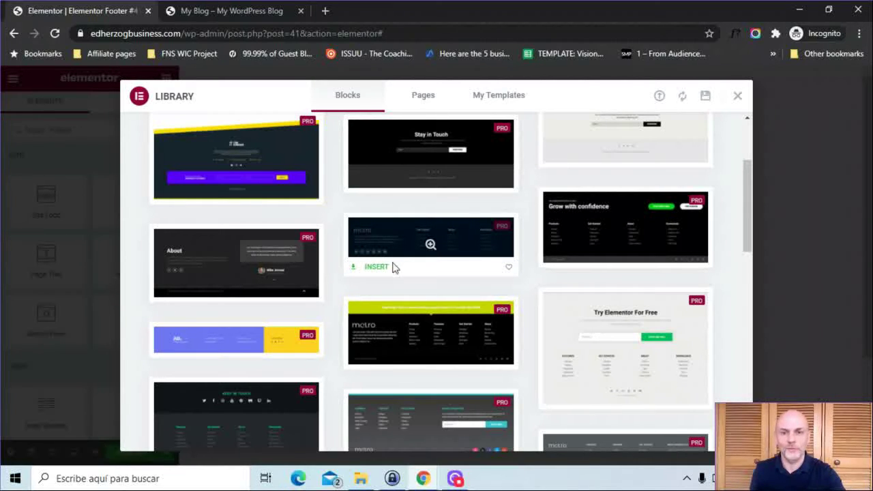
{"action": "left_click", "coordinate": [380, 269]}
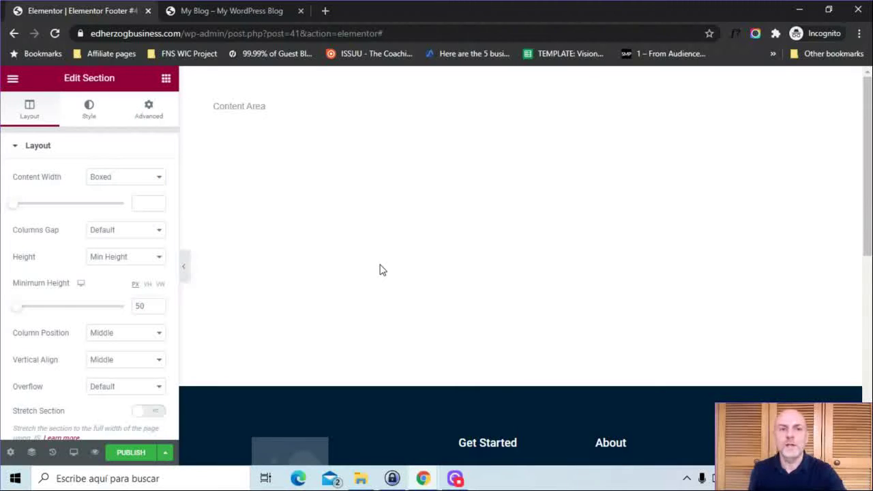
Open the settings of the social icons widget below the footer's text block
{"action": "left_click_drag", "start_coordinate": [868, 253], "coordinate": [867, 406]}
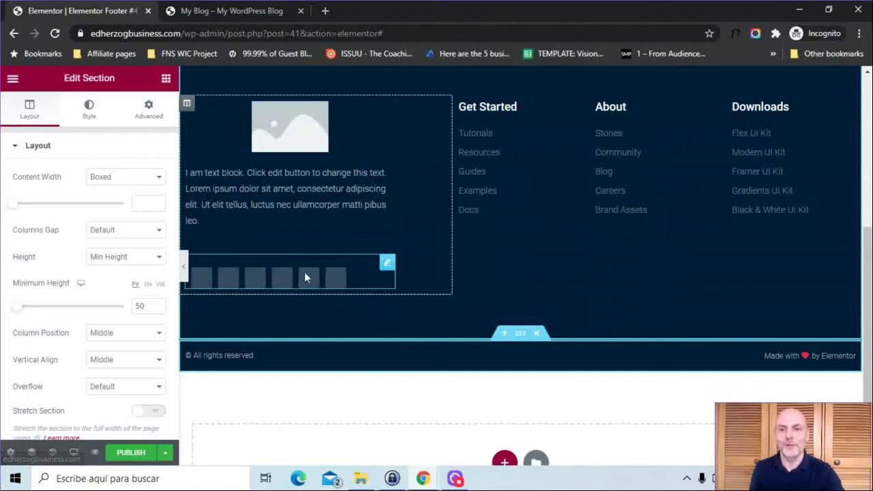
{"action": "left_click", "coordinate": [386, 265]}
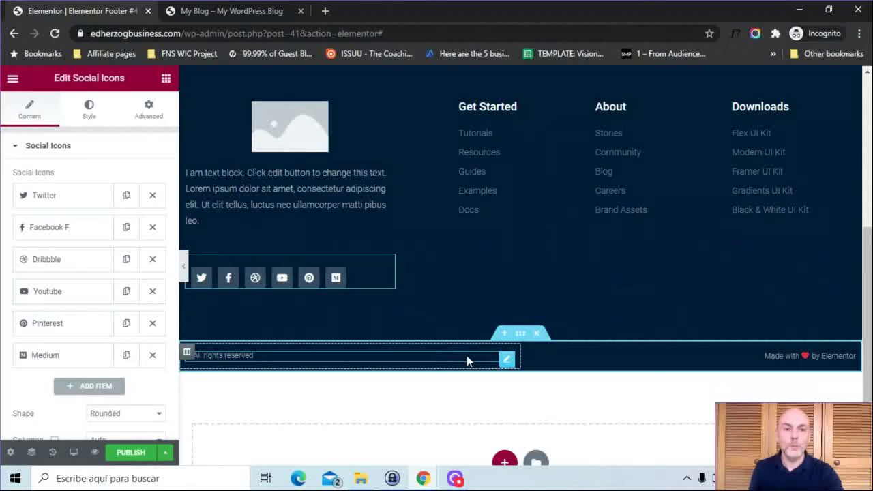
Change the main footer section's normal background color to #1F77CF
{"action": "scroll", "coordinate": [866, 314], "scroll_direction": "up", "scroll_amount": 2}
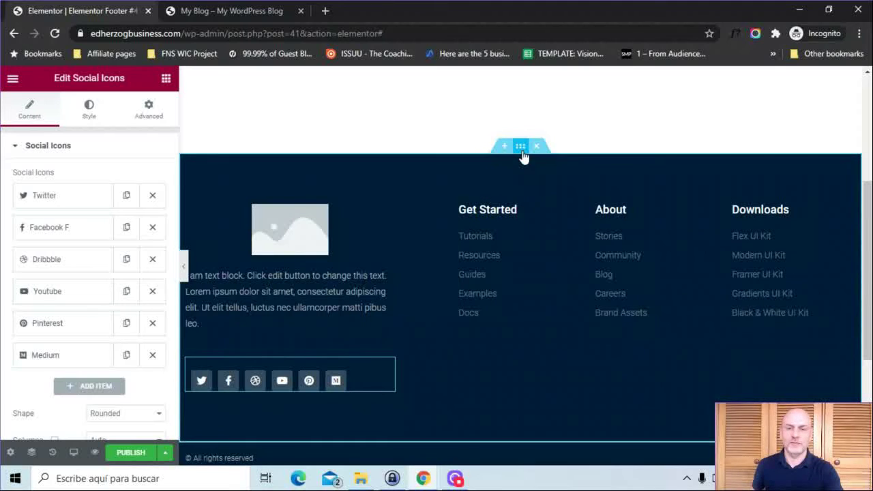
{"action": "left_click", "coordinate": [523, 155]}
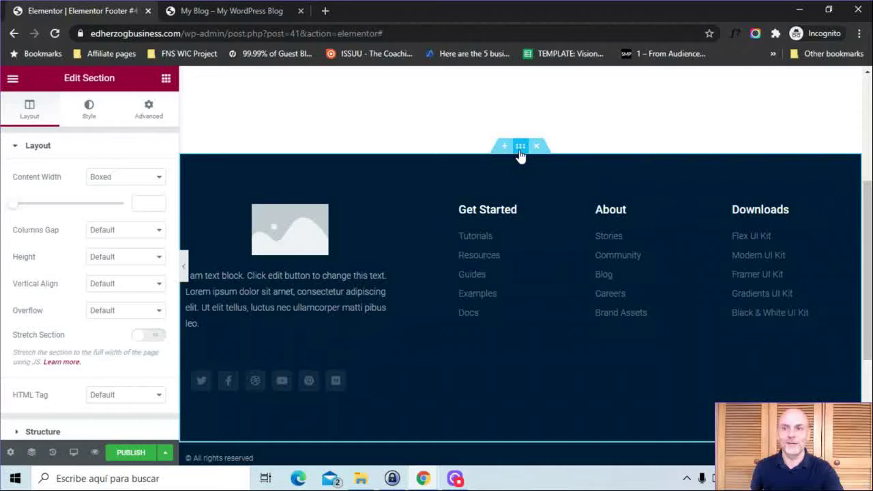
{"action": "left_click", "coordinate": [91, 113]}
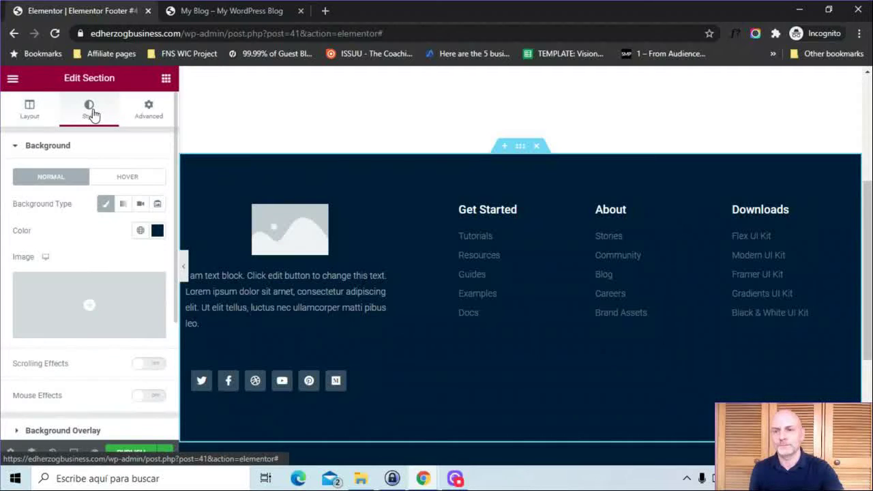
{"action": "left_click", "coordinate": [157, 119]}
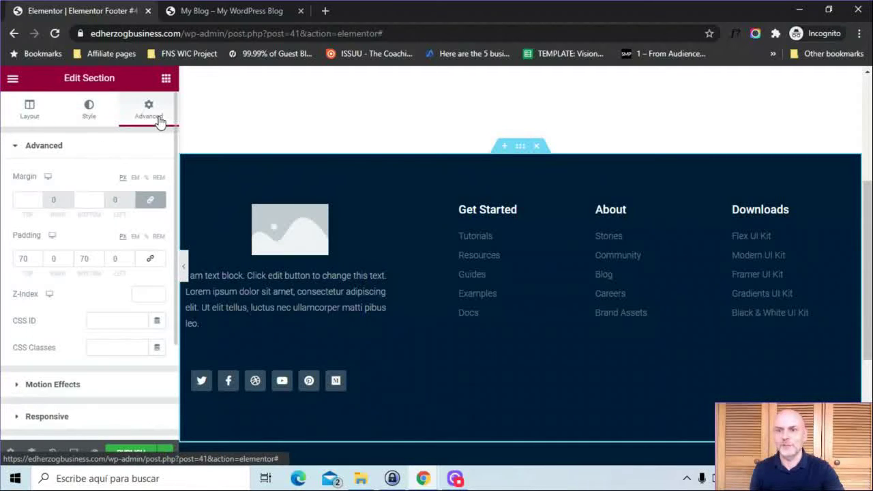
{"action": "left_click", "coordinate": [89, 109]}
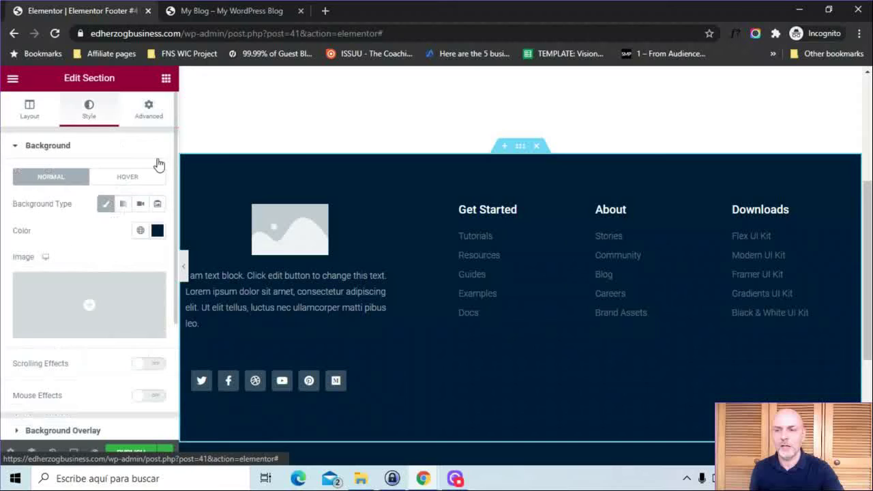
{"action": "left_click", "coordinate": [159, 235]}
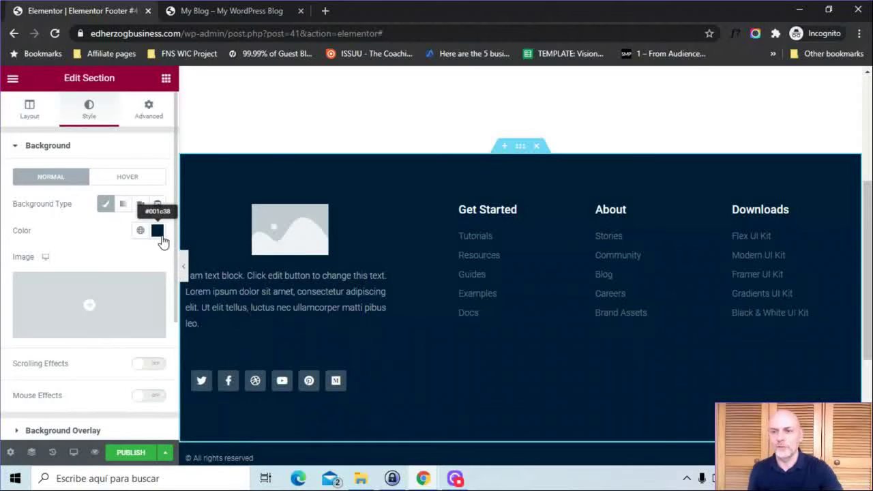
{"action": "left_click", "coordinate": [161, 237]}
{"action": "left_click", "coordinate": [216, 297]}
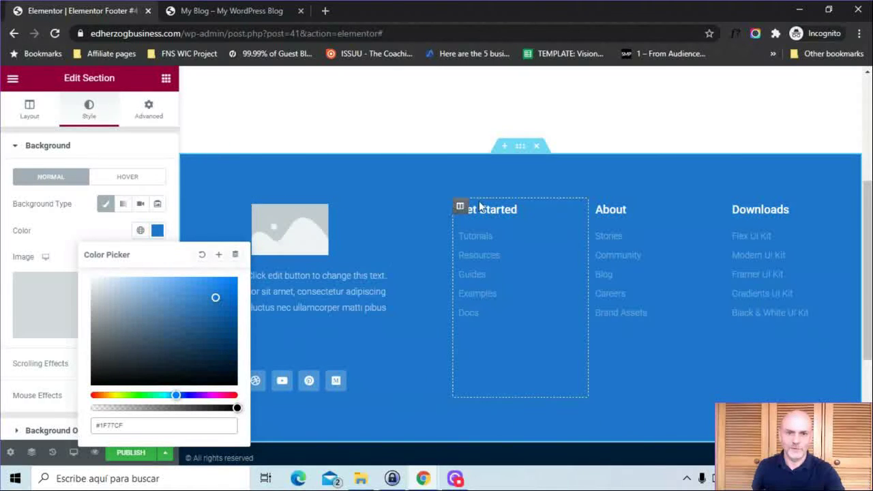
Delete the Get Started column from the footer section
{"action": "right_click", "coordinate": [461, 211]}
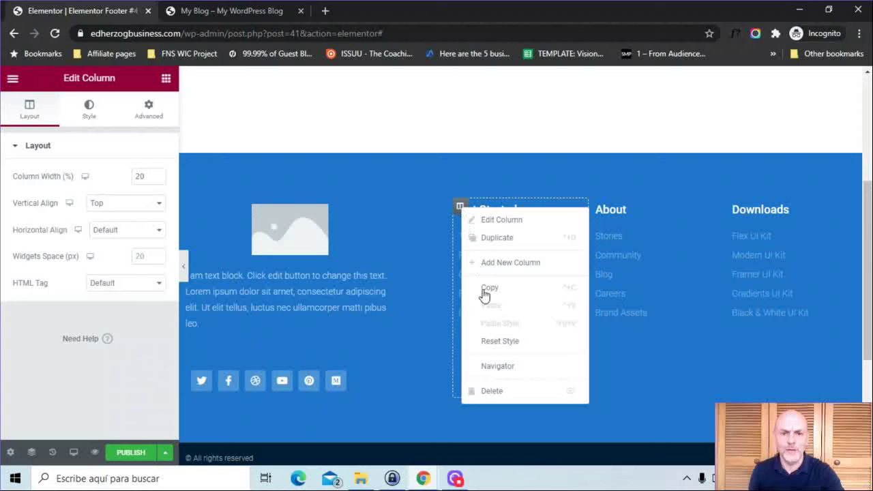
{"action": "left_click", "coordinate": [483, 403]}
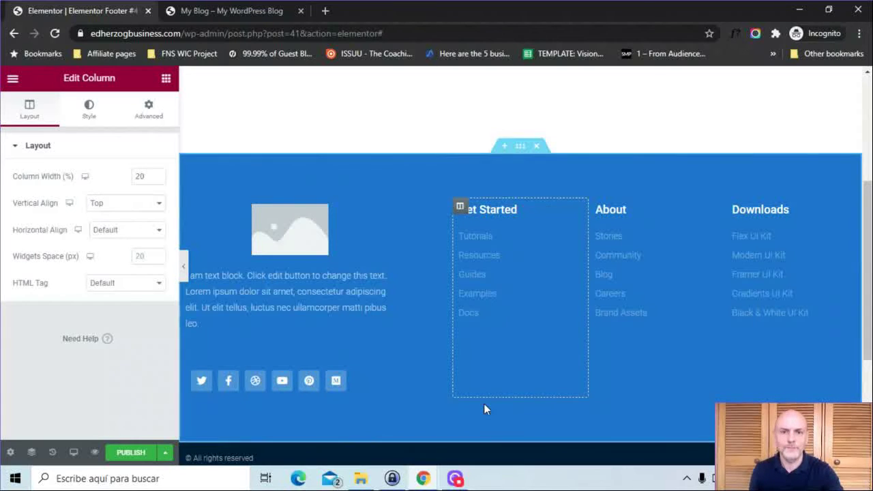
{"action": "right_click", "coordinate": [460, 207]}
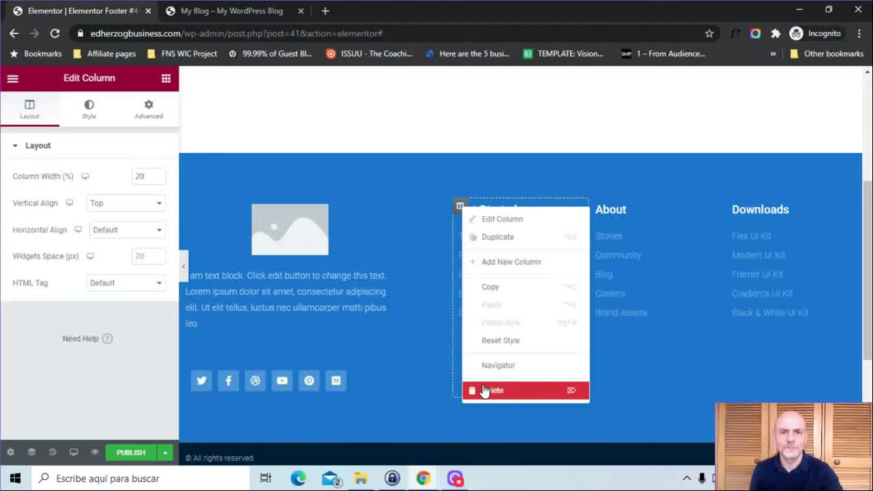
{"action": "left_click", "coordinate": [483, 390]}
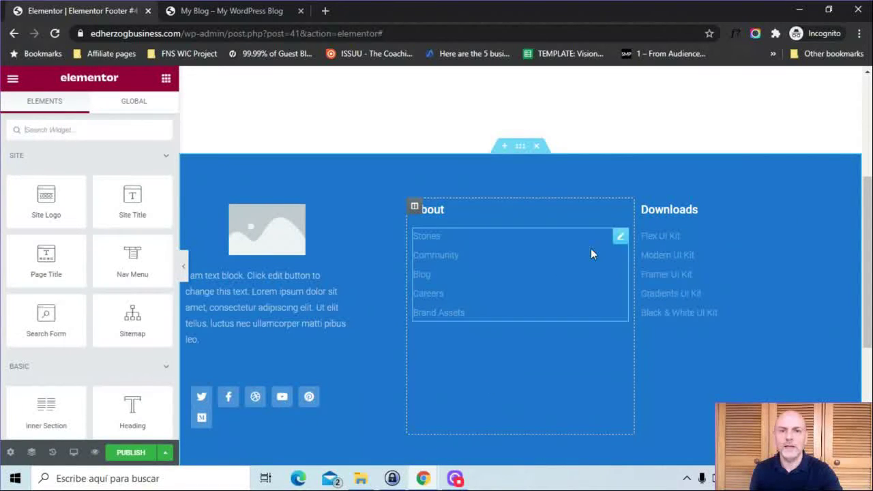
Narrow the About column against Downloads, and widen the image and text column against About
{"action": "left_click_drag", "start_coordinate": [629, 247], "coordinate": [547, 255]}
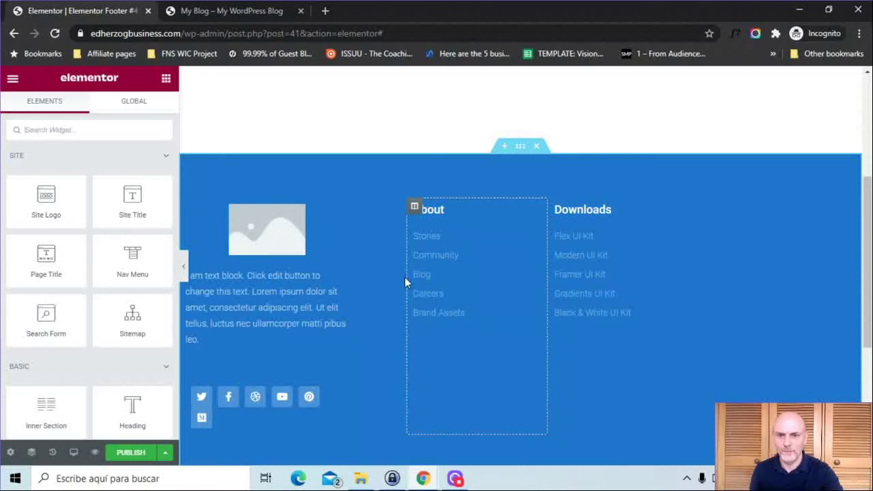
{"action": "left_click_drag", "start_coordinate": [405, 280], "coordinate": [485, 294]}
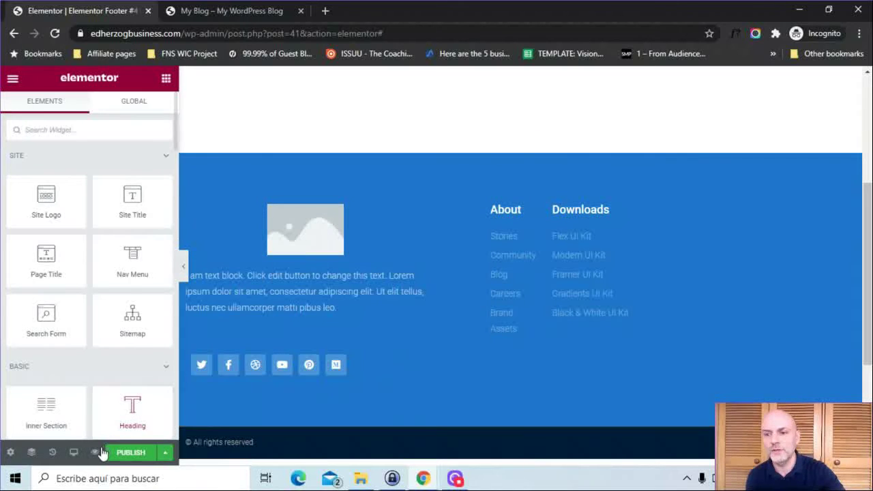
Preview the footer in the tablet and mobile layouts and return to the desktop layout
{"action": "left_click", "coordinate": [74, 452]}
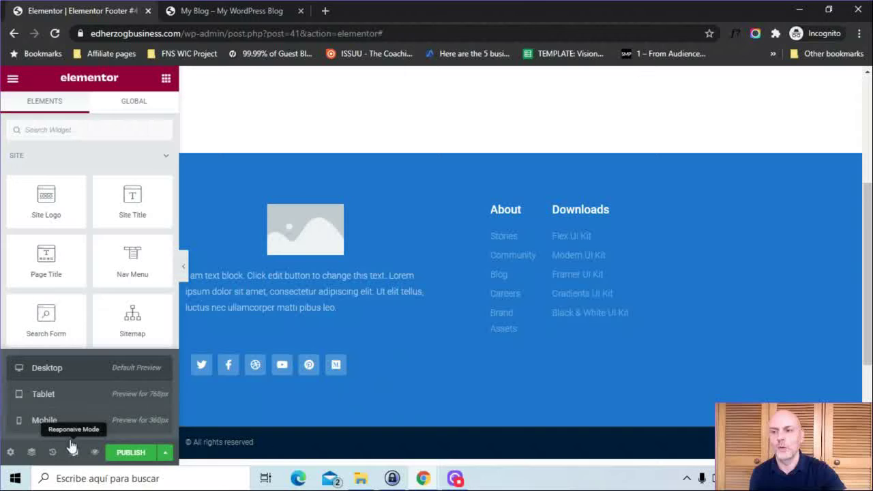
{"action": "left_click", "coordinate": [43, 394]}
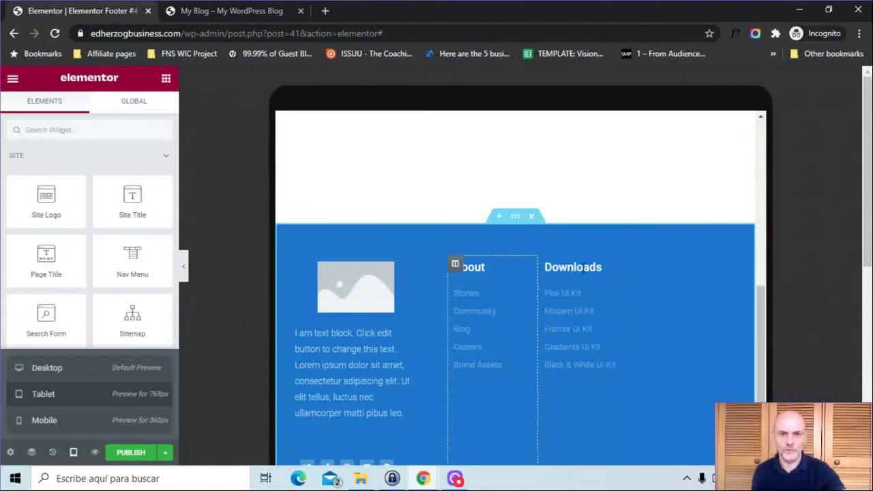
{"action": "left_click", "coordinate": [48, 422]}
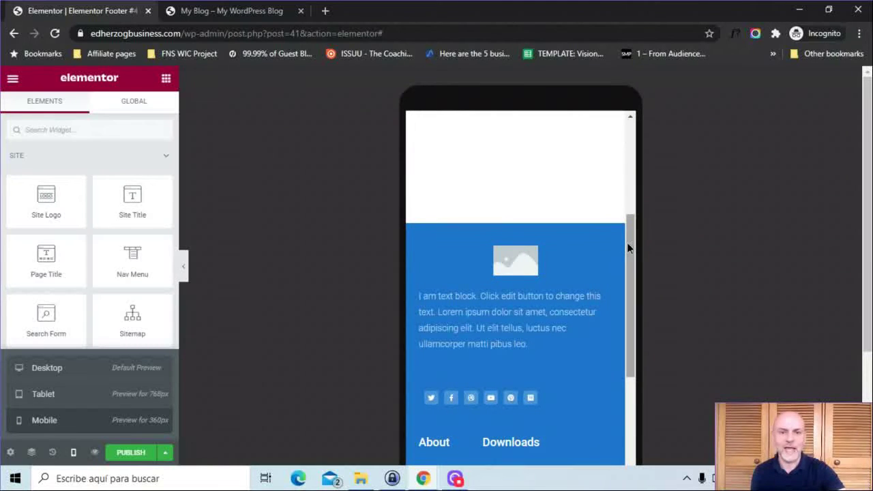
{"action": "mouse_move", "coordinate": [627, 242]}
{"action": "left_mouse_down"}
{"action": "mouse_move", "coordinate": [637, 357]}
{"action": "mouse_move", "coordinate": [628, 236]}
{"action": "left_mouse_up"}
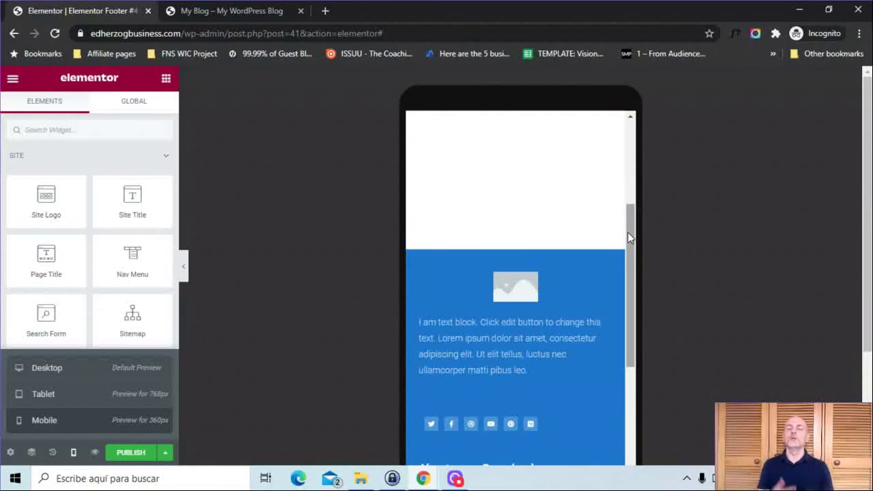
{"action": "left_click", "coordinate": [26, 371]}
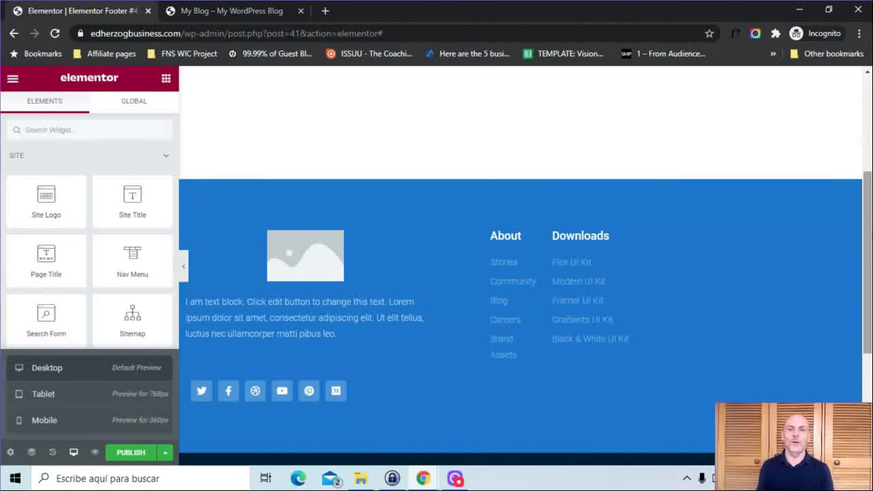
Widen the About column so it and the Downloads column are about equally wide
{"action": "scroll", "coordinate": [520, 272], "scroll_direction": "down", "scroll_amount": 3}
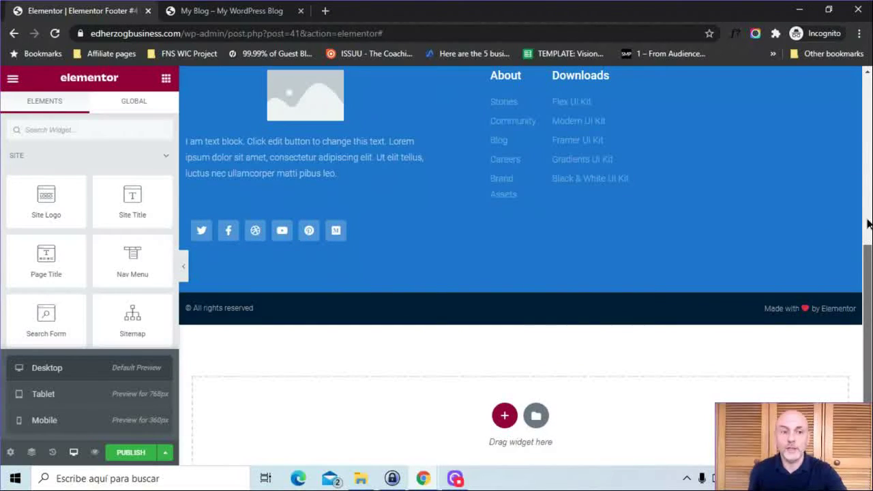
{"action": "scroll", "coordinate": [476, 161], "scroll_direction": "up", "scroll_amount": 2}
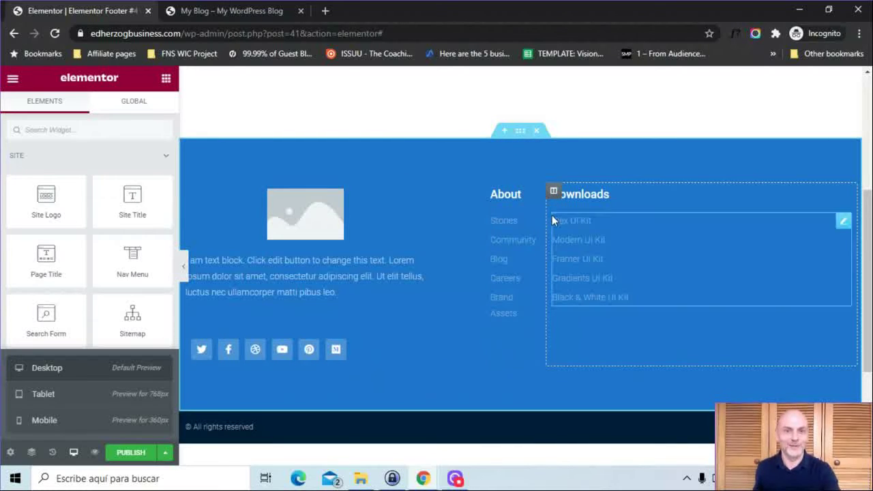
{"action": "left_click_drag", "start_coordinate": [546, 220], "coordinate": [649, 223]}
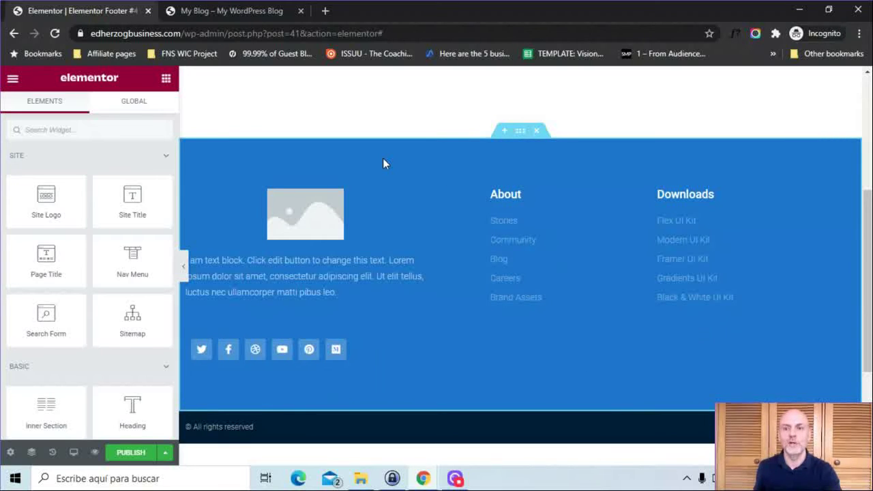
Start publishing the footer and add a display condition that includes the Entire Site
{"action": "left_click", "coordinate": [122, 453]}
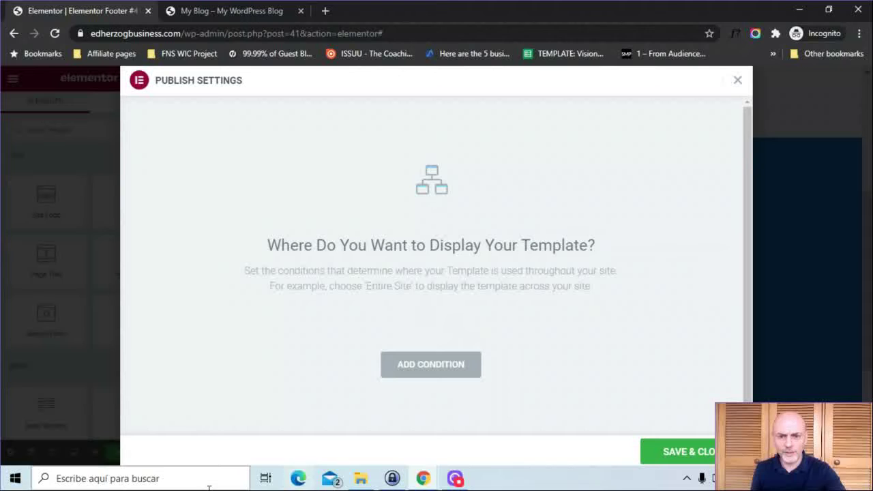
{"action": "left_click", "coordinate": [400, 372]}
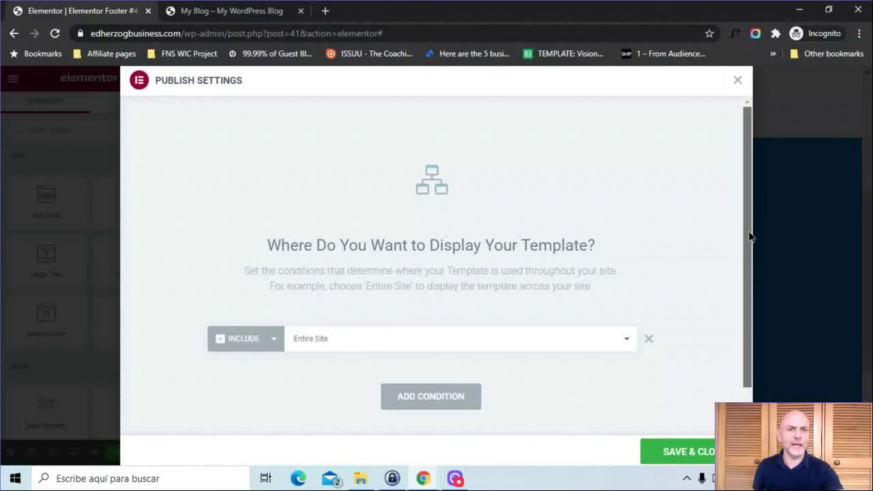
{"action": "left_click_drag", "start_coordinate": [746, 235], "coordinate": [751, 276]}
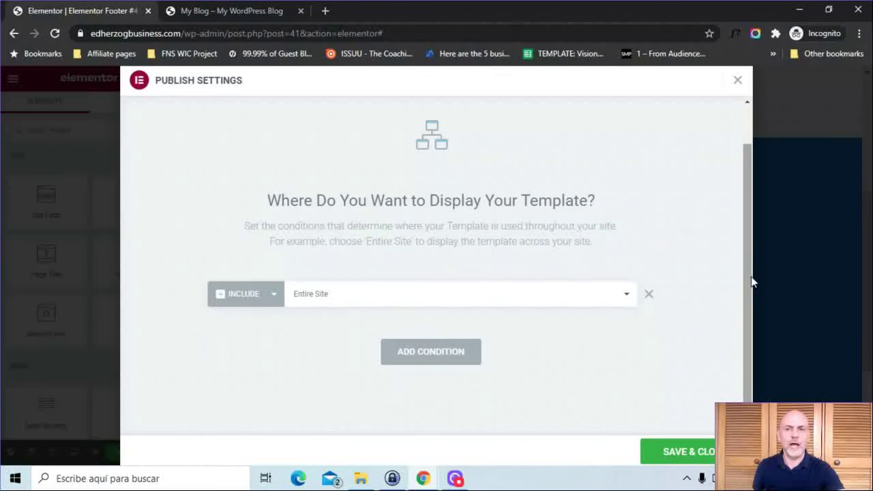
{"action": "left_click", "coordinate": [273, 302]}
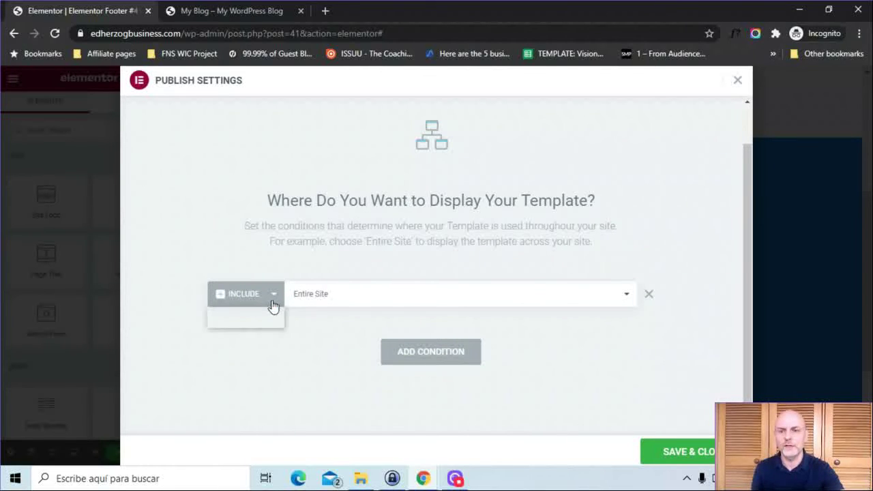
{"action": "left_click", "coordinate": [285, 264]}
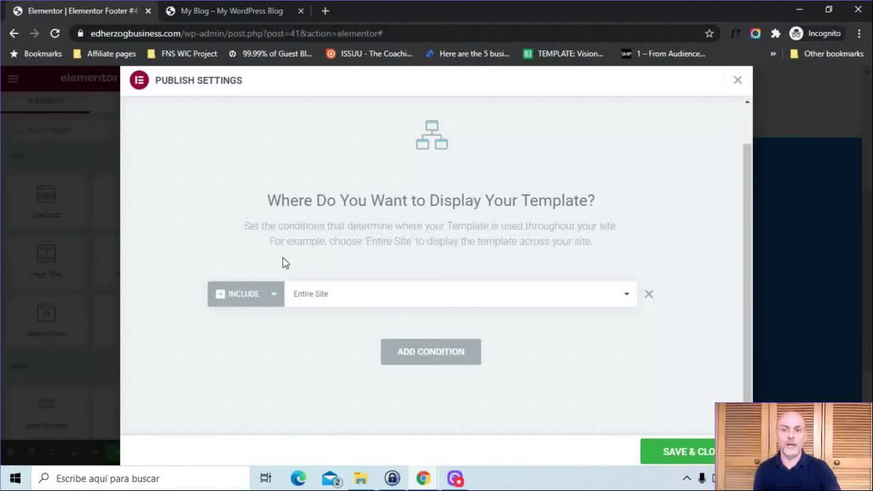
Try the condition with Archives and then Singular, reviewing the sub-options offered for each
{"action": "left_click", "coordinate": [338, 306]}
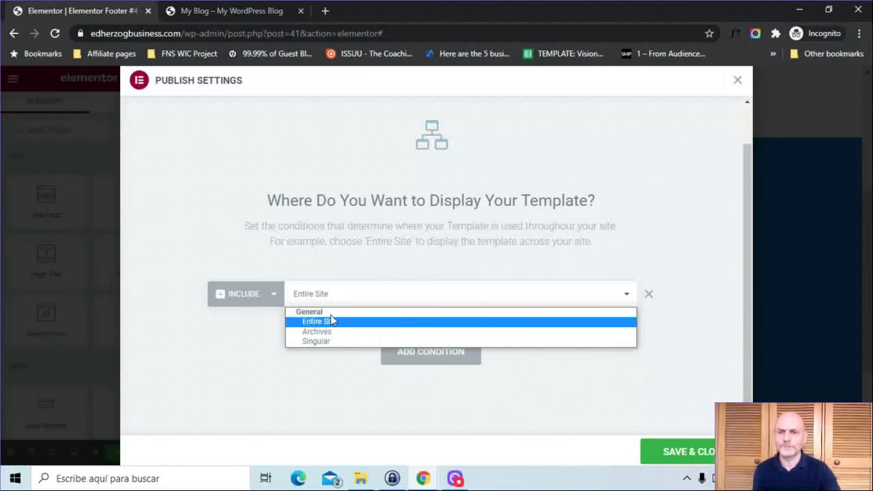
{"action": "left_click", "coordinate": [317, 331]}
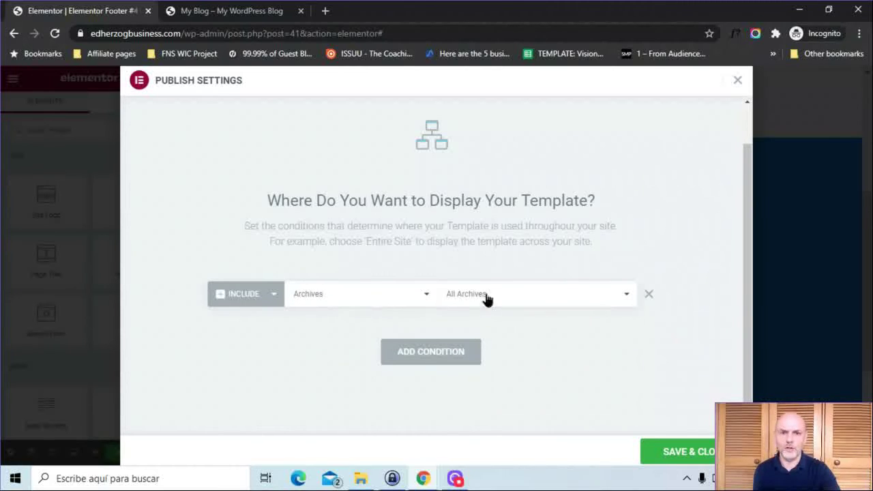
{"action": "left_click", "coordinate": [487, 297]}
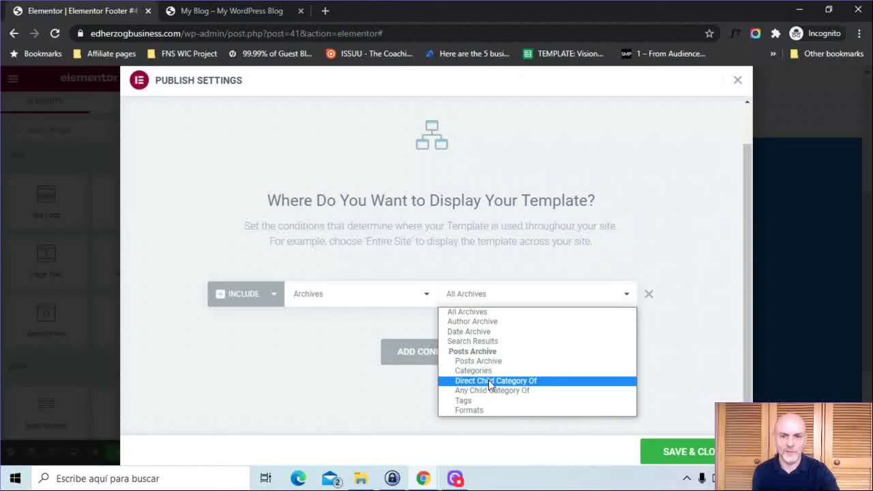
{"action": "left_click", "coordinate": [409, 293]}
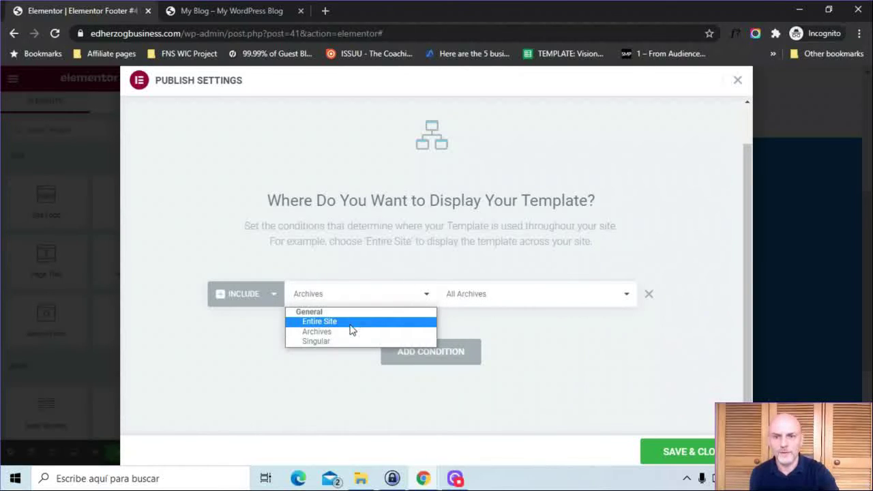
{"action": "left_click", "coordinate": [335, 341]}
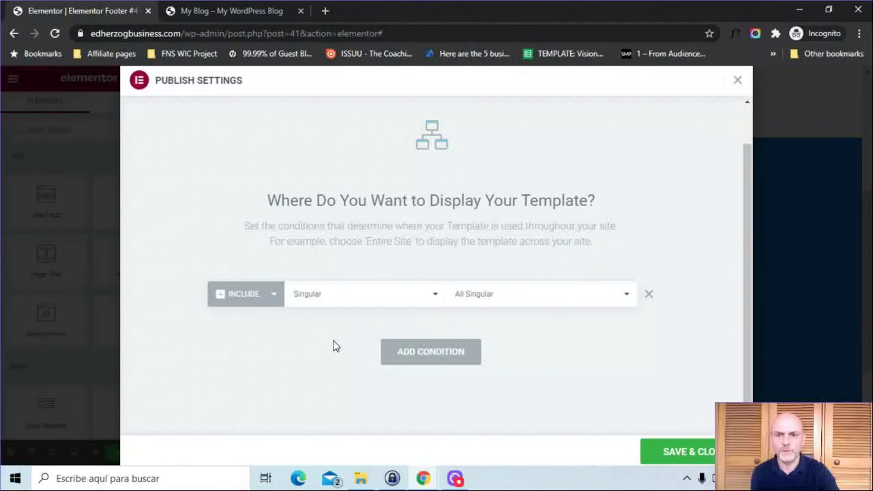
{"action": "left_click", "coordinate": [563, 302]}
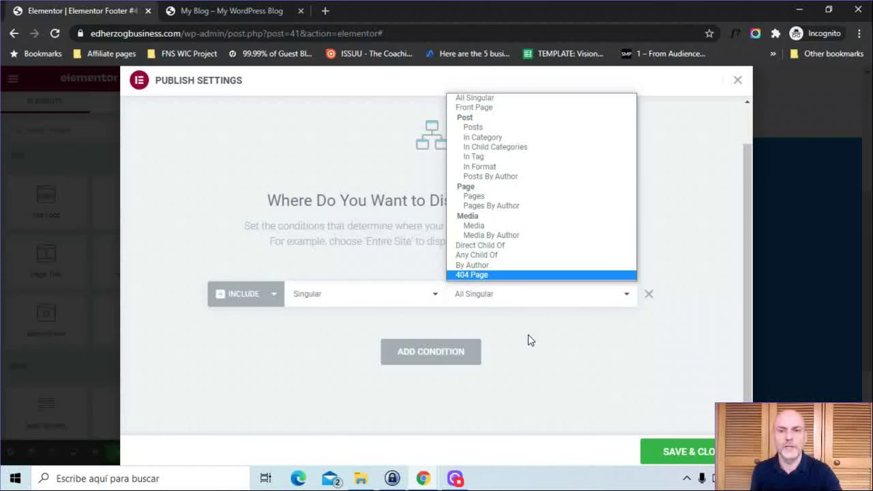
Narrow the Singular include condition to Pages
{"action": "left_click", "coordinate": [426, 304]}
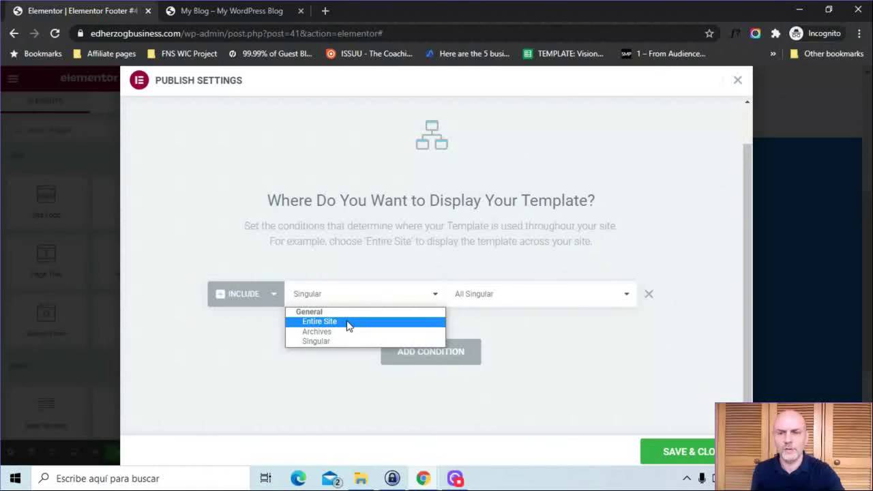
{"action": "left_click", "coordinate": [340, 343]}
{"action": "left_click", "coordinate": [474, 307]}
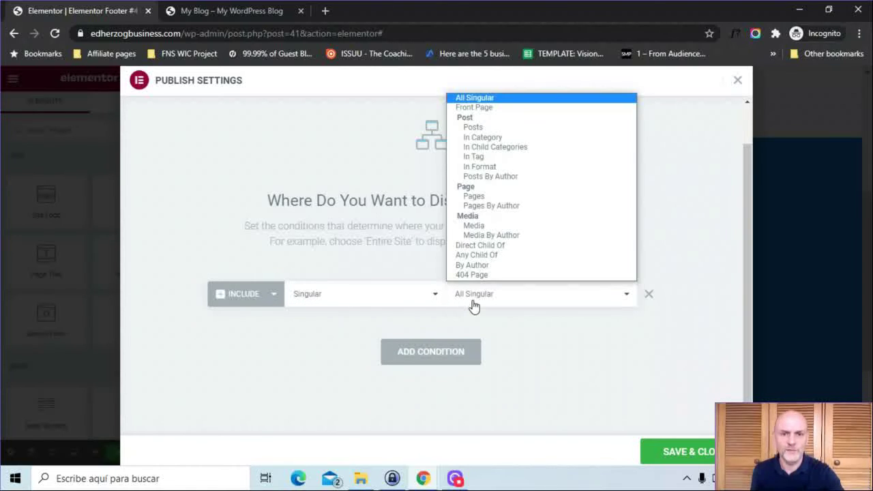
{"action": "left_click", "coordinate": [506, 198]}
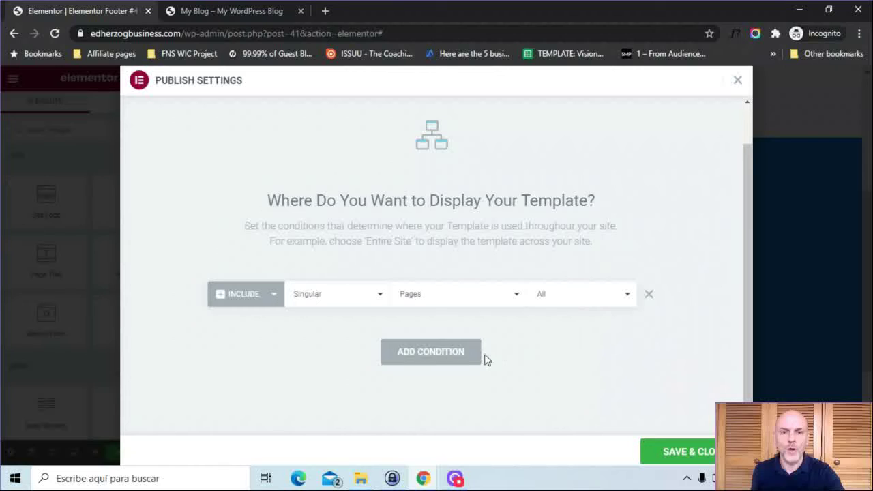
Add a second display condition that excludes the singular page Home Page
{"action": "left_click", "coordinate": [456, 366]}
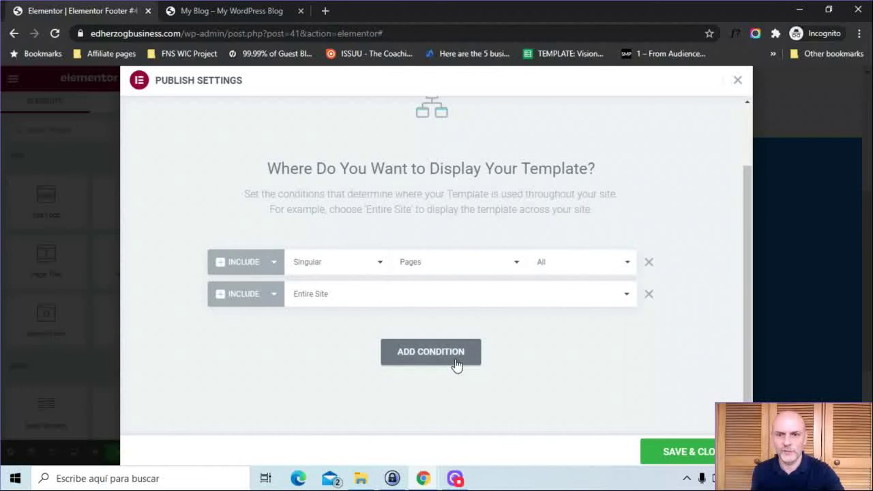
{"action": "left_click", "coordinate": [273, 296]}
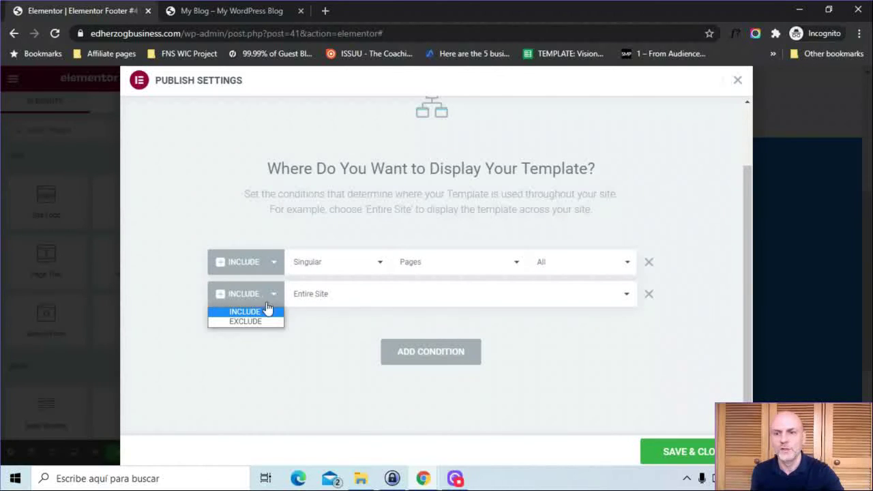
{"action": "left_click", "coordinate": [254, 322]}
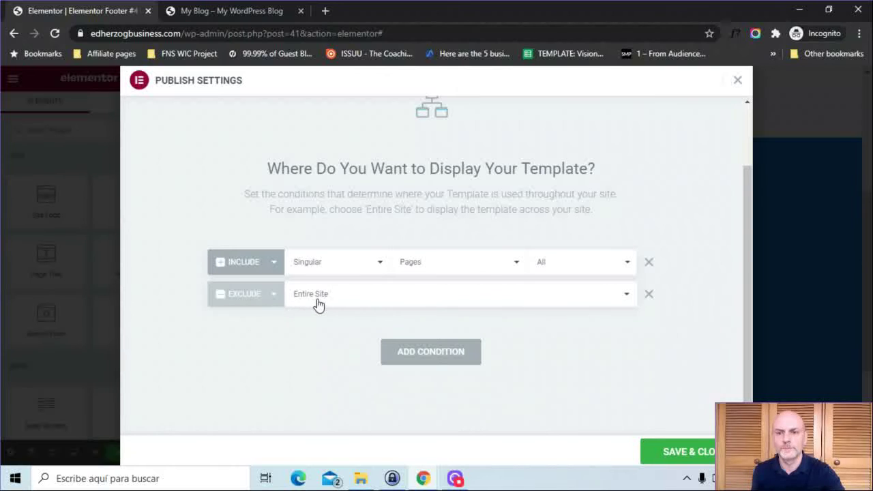
{"action": "left_click", "coordinate": [319, 302]}
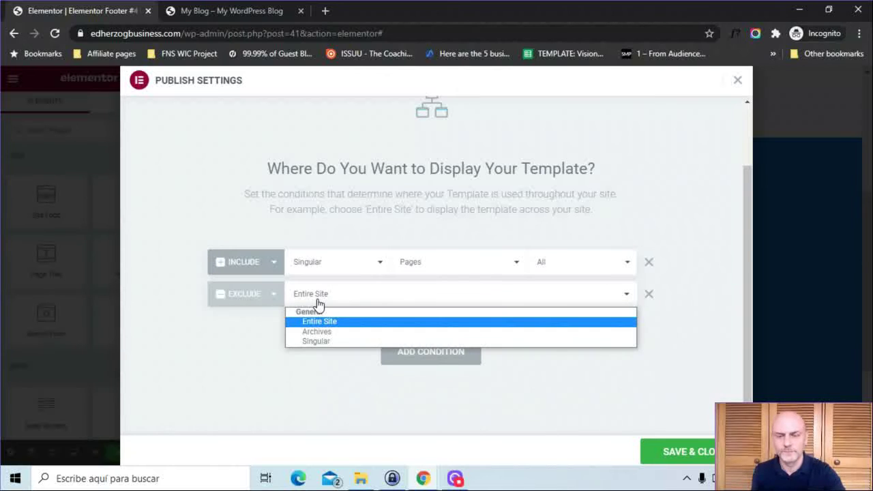
{"action": "left_click", "coordinate": [318, 342]}
{"action": "left_click", "coordinate": [510, 298]}
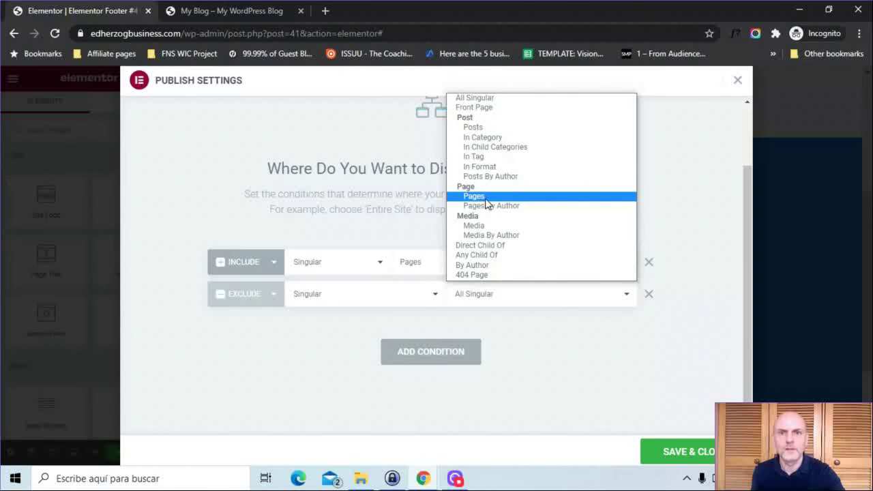
{"action": "left_click", "coordinate": [485, 197]}
{"action": "left_click", "coordinate": [546, 295]}
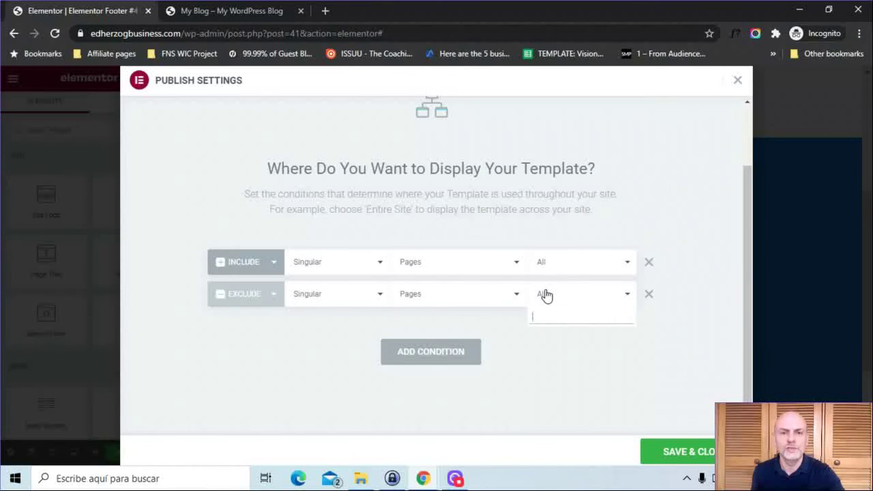
{"action": "type", "text": "home"}
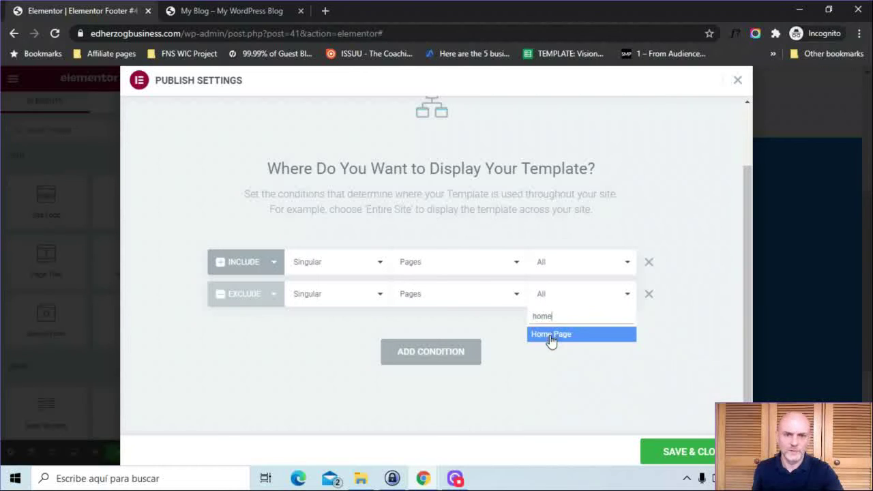
{"action": "left_click", "coordinate": [549, 334]}
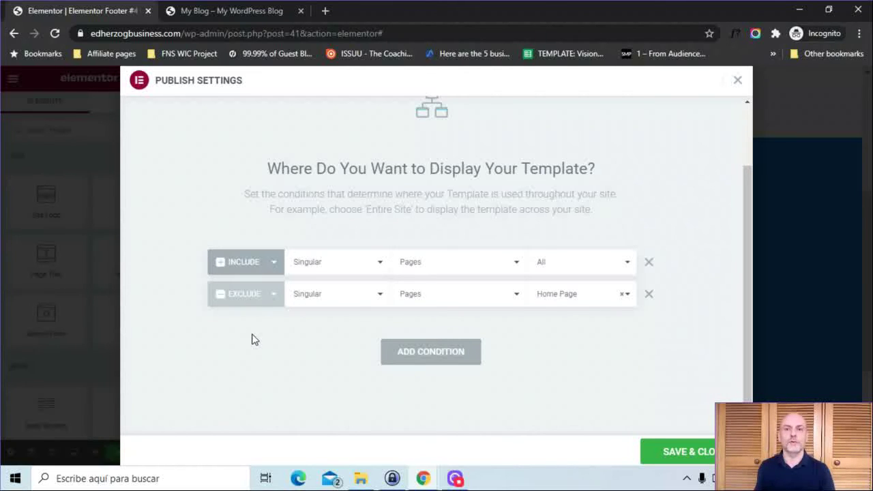
Reduce the display conditions to a single Entire Site inclusion and save them to publish the footer
{"action": "left_click", "coordinate": [649, 294]}
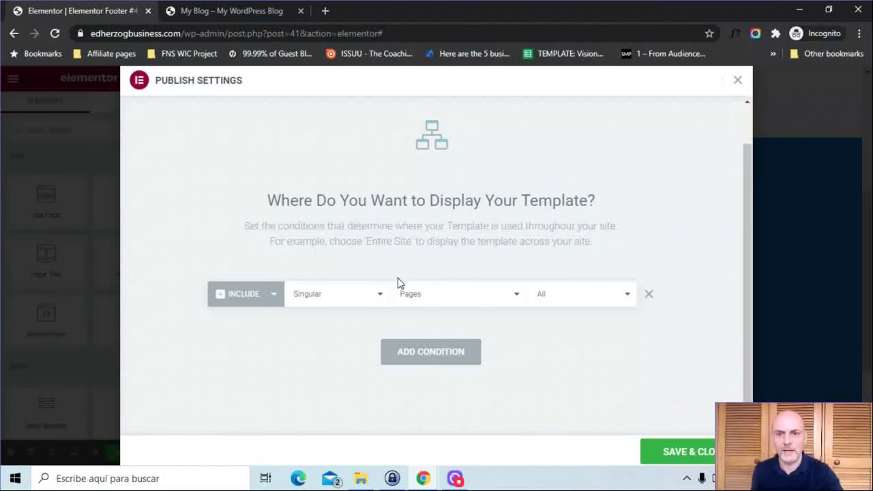
{"action": "left_click", "coordinate": [350, 307]}
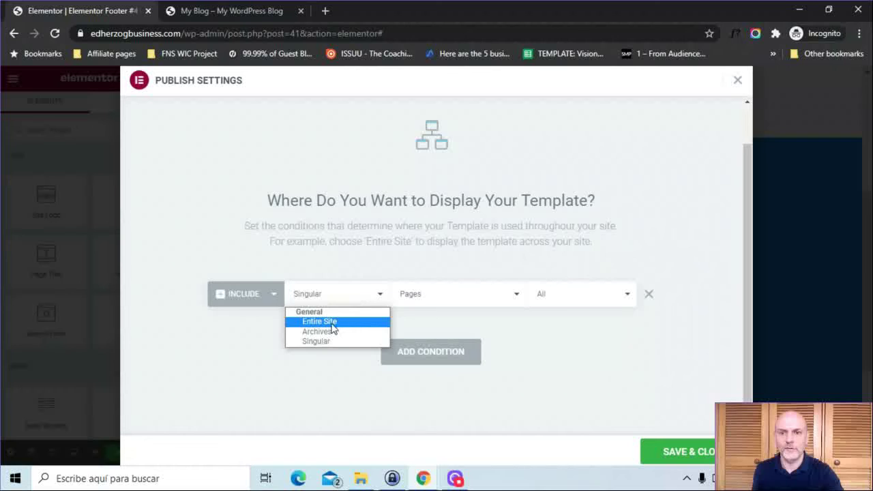
{"action": "left_click", "coordinate": [333, 324]}
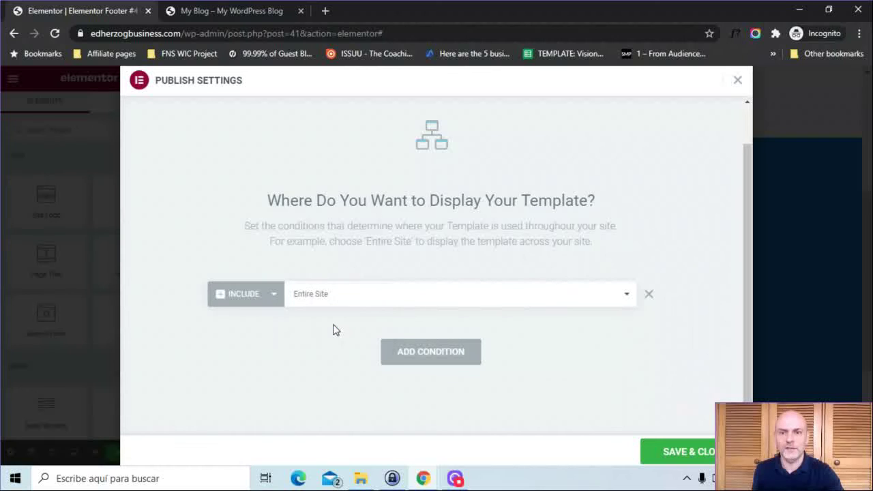
{"action": "left_click", "coordinate": [672, 460]}
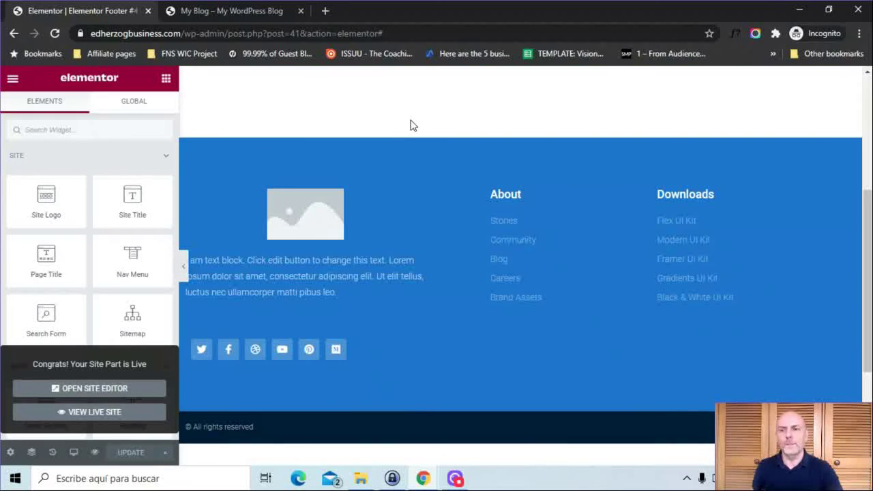
Switch to the live blog's home page and look through it down to the bottom
{"action": "left_click", "coordinate": [226, 10]}
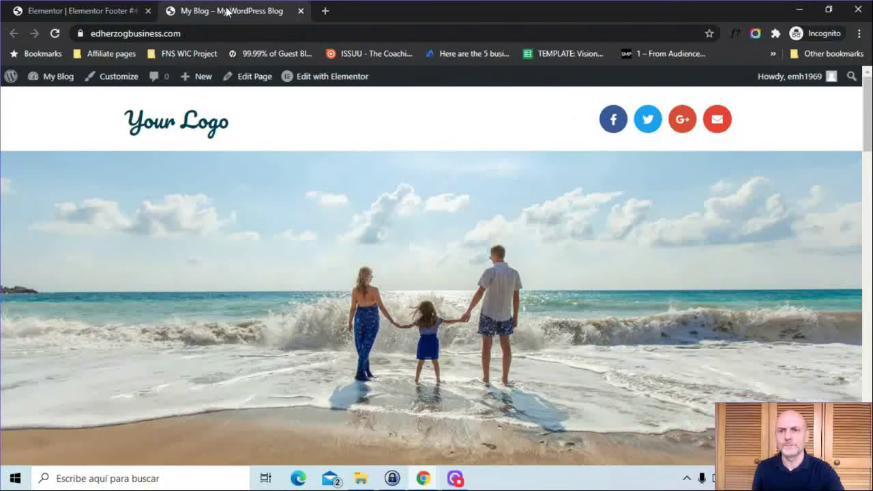
{"action": "scroll", "coordinate": [866, 116], "scroll_direction": "down", "scroll_amount": 7}
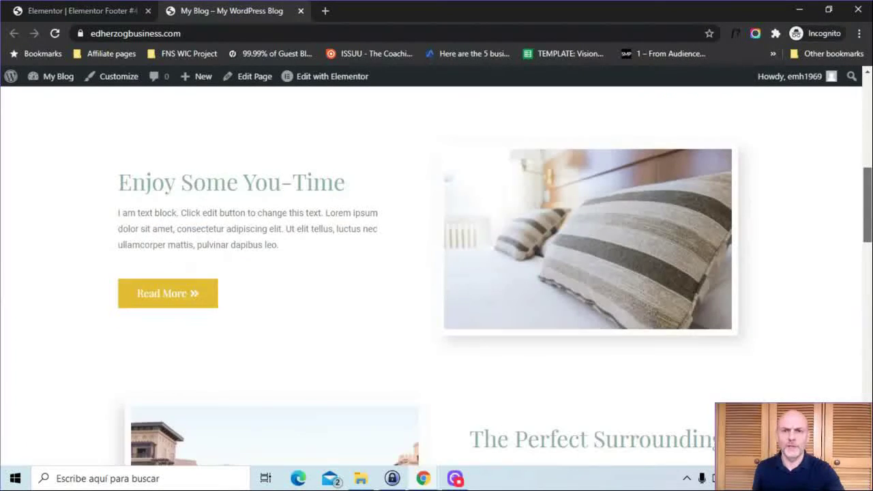
{"action": "left_click_drag", "start_coordinate": [866, 205], "coordinate": [866, 382]}
{"action": "right_click", "coordinate": [866, 391]}
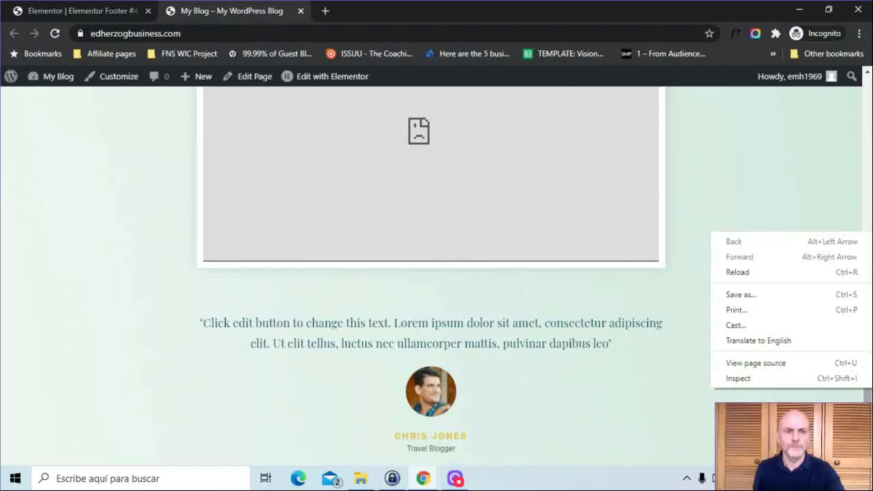
{"action": "left_click", "coordinate": [868, 397]}
{"action": "scroll", "coordinate": [866, 392], "scroll_direction": "down", "scroll_amount": 2}
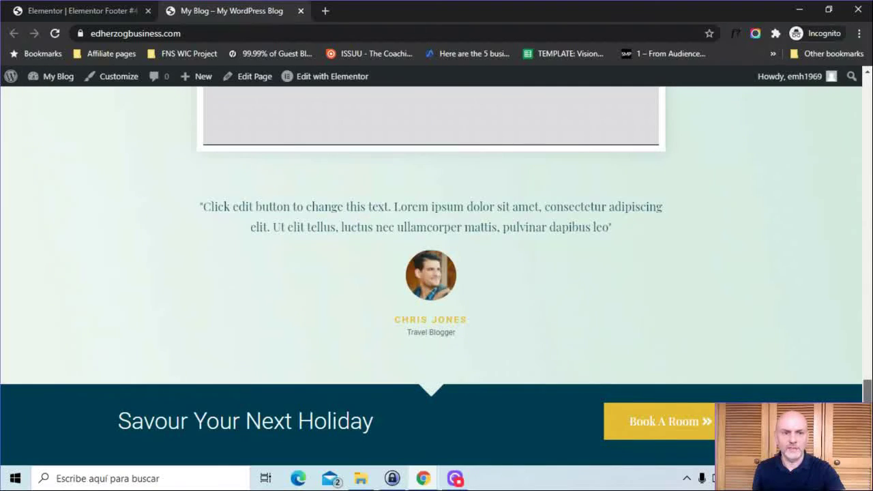
{"action": "left_click_drag", "start_coordinate": [867, 392], "coordinate": [866, 89]}
Reload the live home page and check the bottom of the page for the published footer
{"action": "left_click", "coordinate": [859, 33]}
{"action": "left_click", "coordinate": [475, 30]}
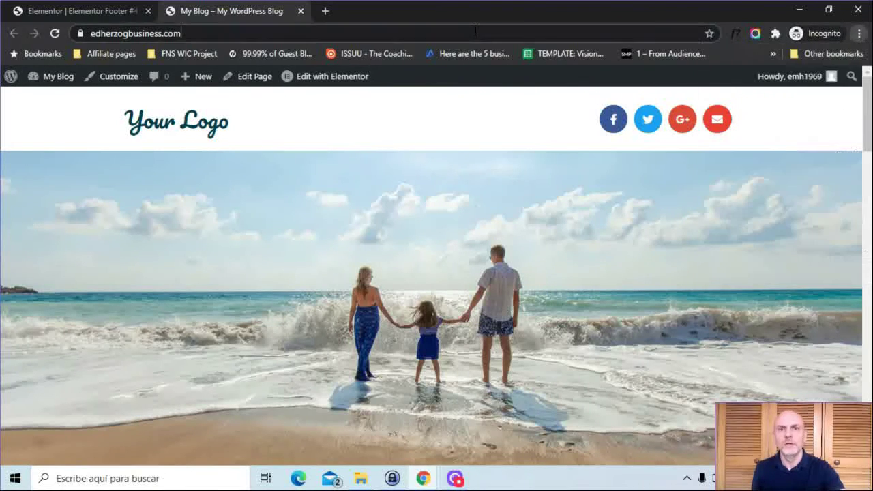
{"action": "key", "text": "Return"}
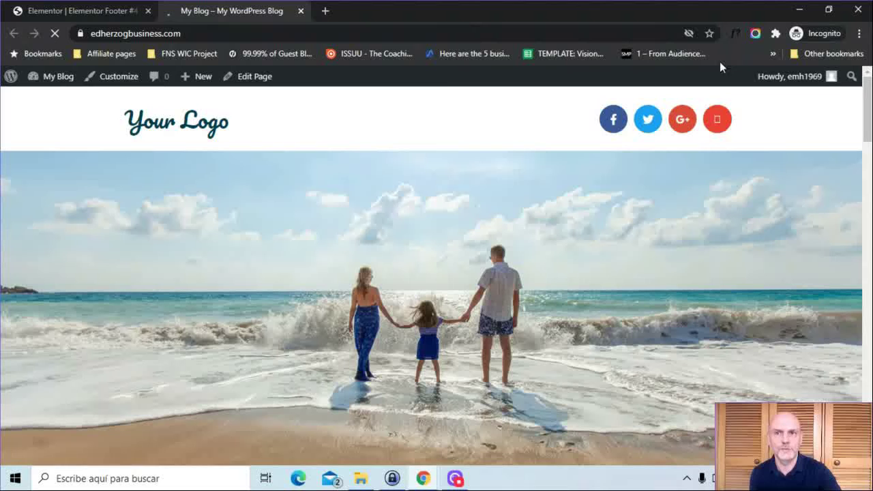
{"action": "left_click_drag", "start_coordinate": [868, 99], "coordinate": [867, 392]}
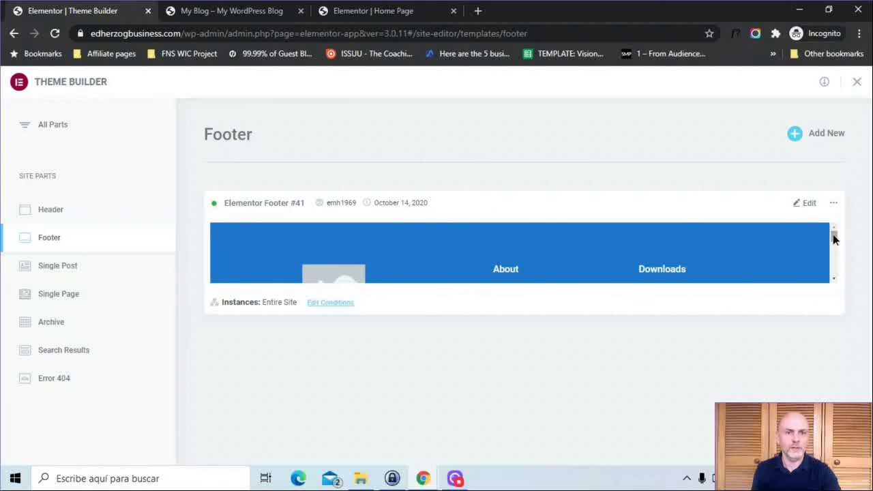
Examine the published footer's preview and display instances in the Theme Builder
{"action": "left_click_drag", "start_coordinate": [833, 235], "coordinate": [838, 208]}
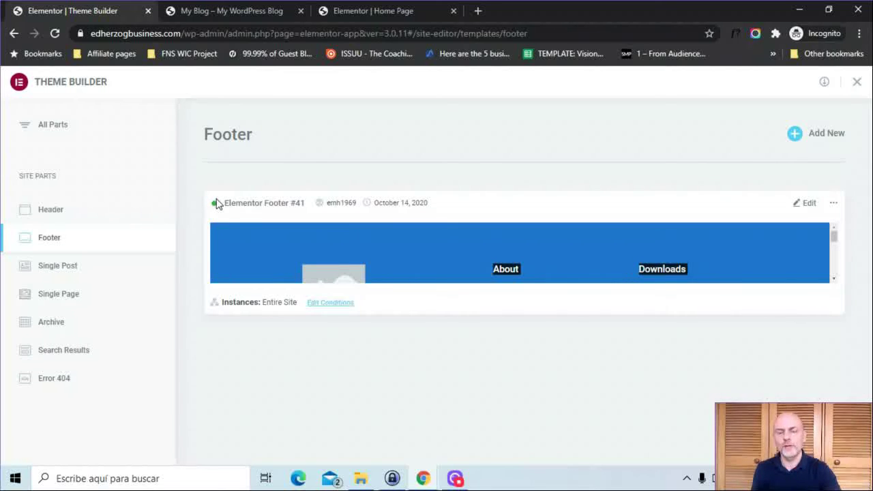
{"action": "left_click", "coordinate": [272, 237]}
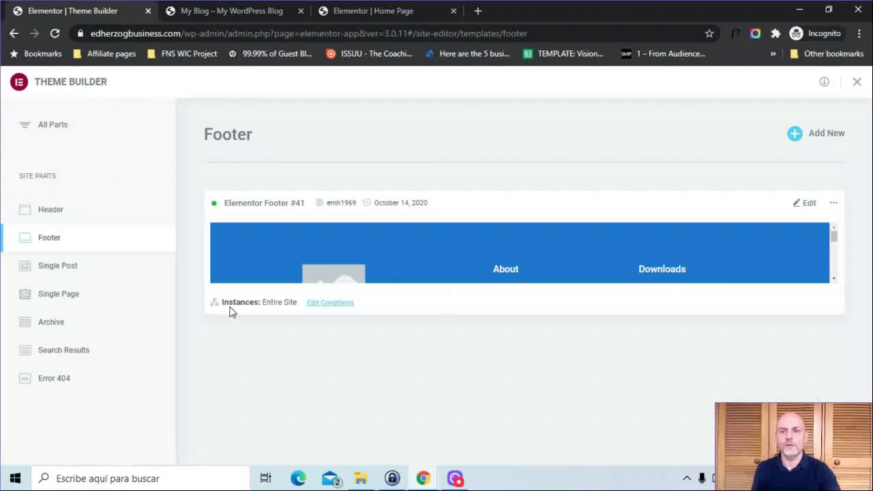
View the published footer's display conditions, return to the footer list and show its additional management options
{"action": "left_click", "coordinate": [337, 304]}
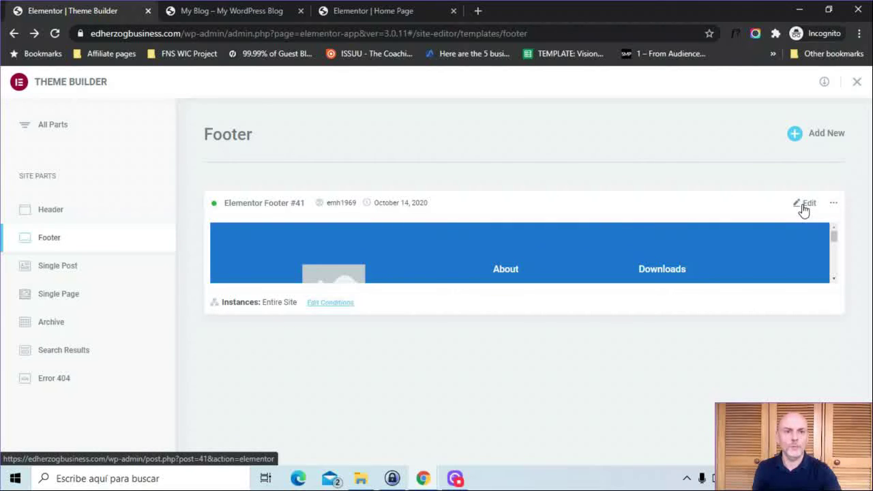
{"action": "left_click", "coordinate": [833, 205]}
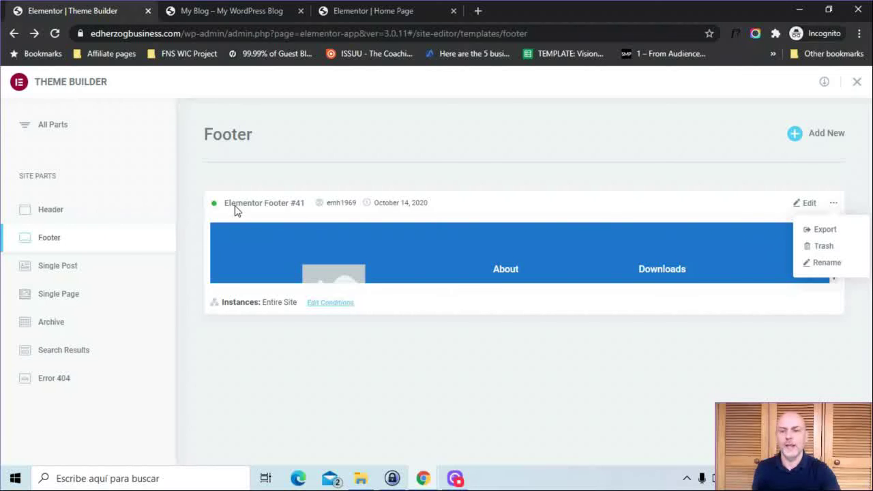
Switch to the live home page and show the Elementor editing links for the footer and Theme Builder
{"action": "left_click", "coordinate": [238, 13]}
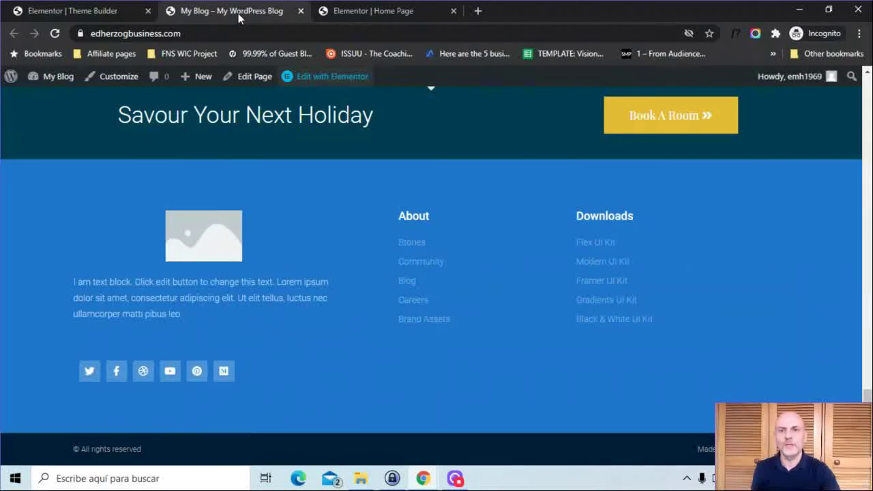
{"action": "left_click", "coordinate": [359, 73]}
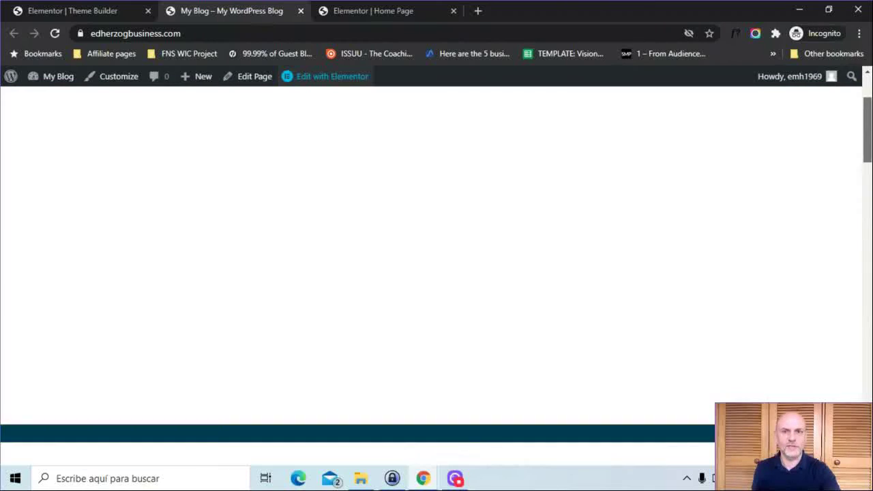
{"action": "mouse_move", "coordinate": [329, 82]}
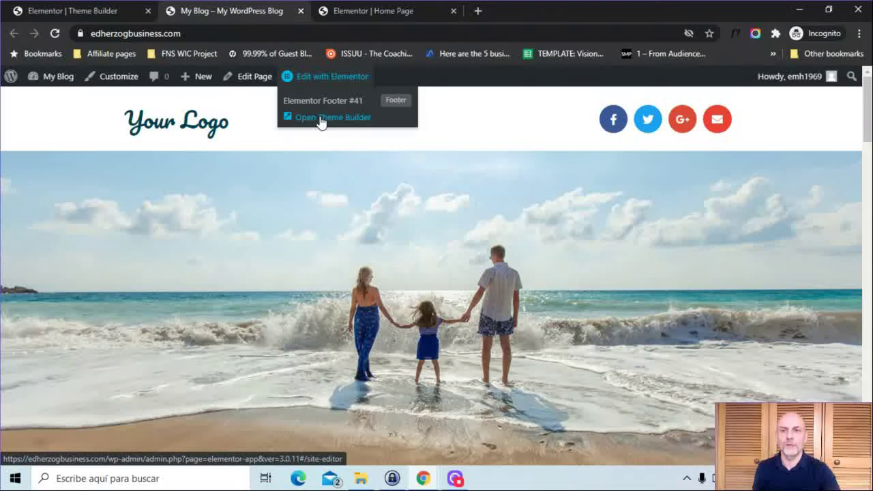
Switch to the Home Page's Elementor editor and inspect the footer and its edit handle at the end of the page
{"action": "left_click", "coordinate": [338, 9]}
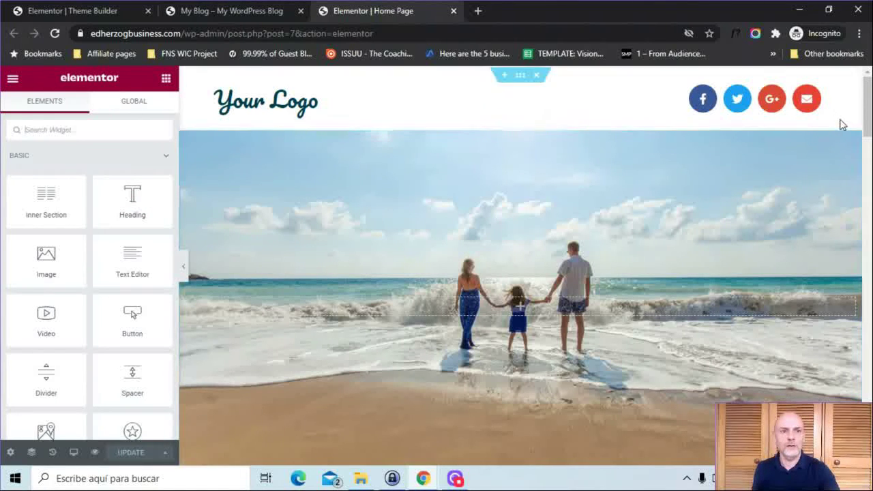
{"action": "left_click", "coordinate": [867, 332]}
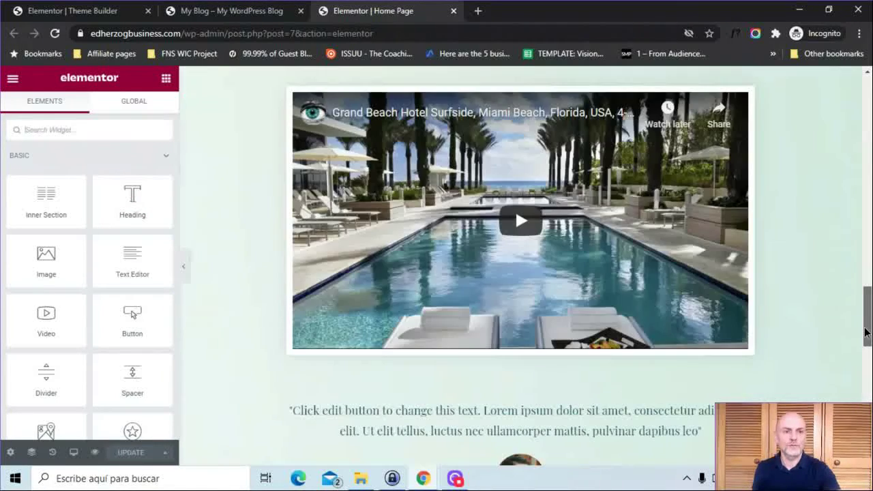
{"action": "left_click_drag", "start_coordinate": [867, 332], "coordinate": [867, 401]}
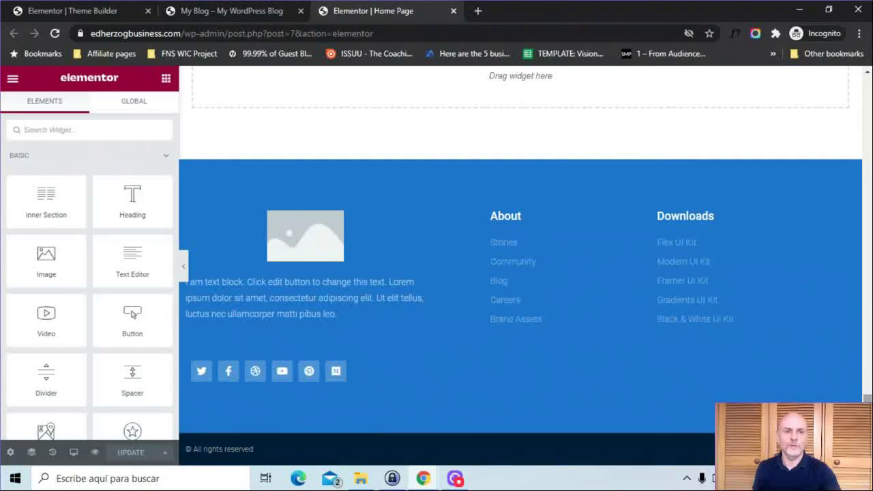
{"action": "mouse_move", "coordinate": [584, 185]}
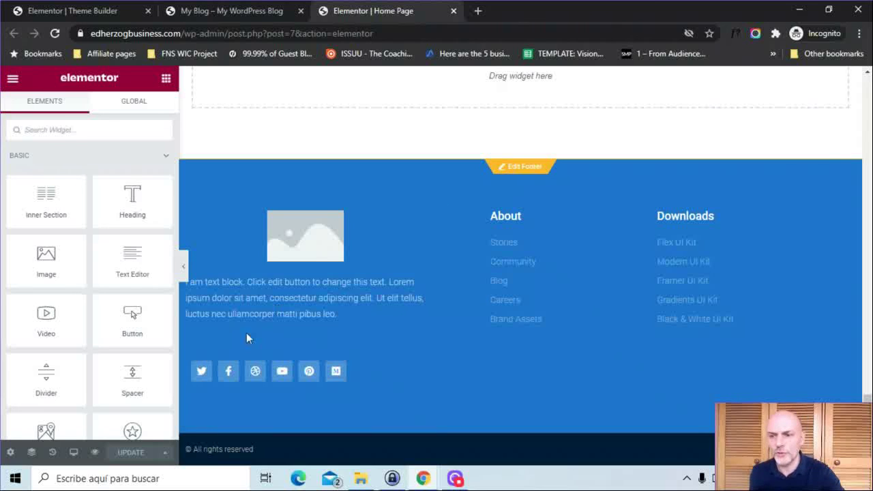
Change the Home Page's page layout to Elementor Canvas in the page settings and update the page
{"action": "left_click", "coordinate": [11, 453]}
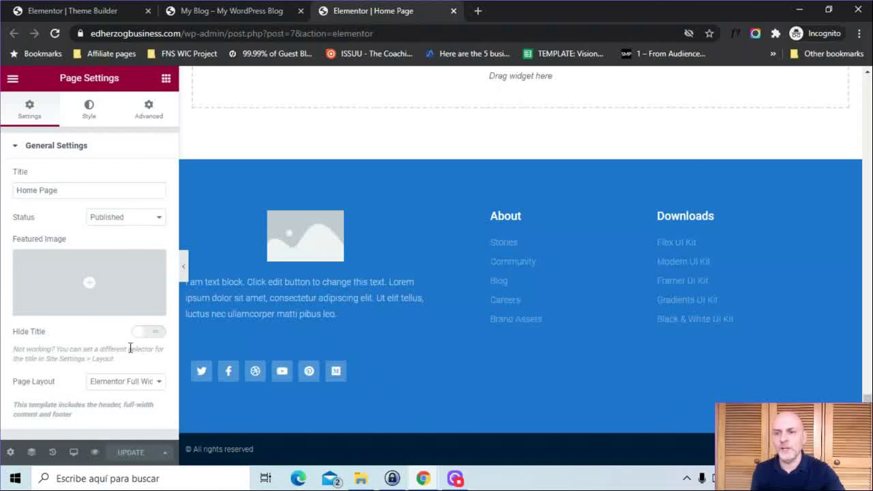
{"action": "left_click", "coordinate": [140, 384]}
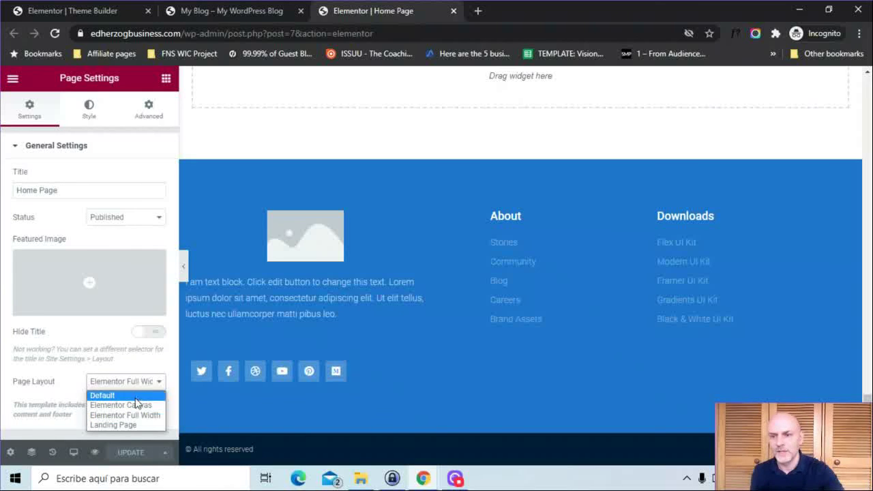
{"action": "left_click", "coordinate": [135, 405]}
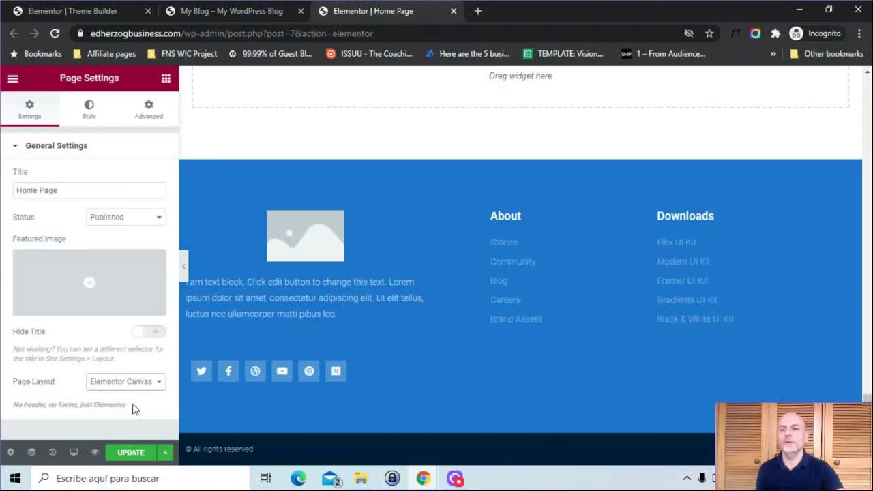
{"action": "left_click", "coordinate": [124, 455]}
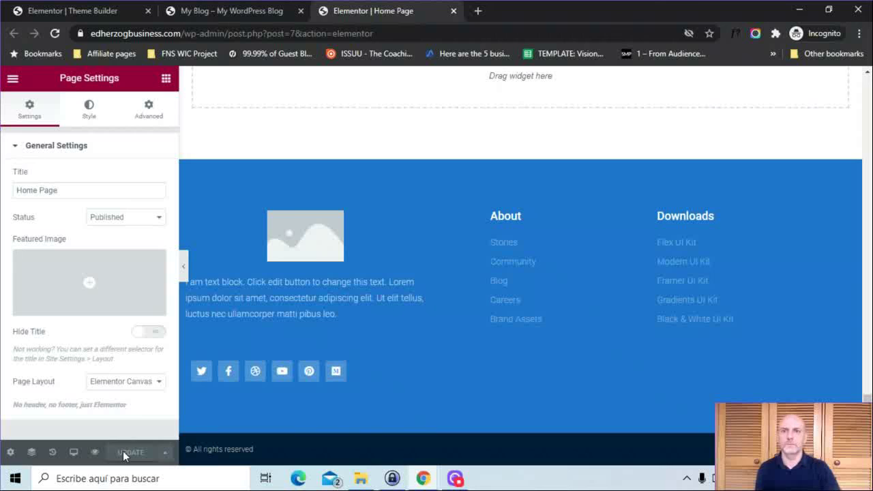
Reload the Home Page editor and check the end of the page for the footer
{"action": "left_click", "coordinate": [416, 33]}
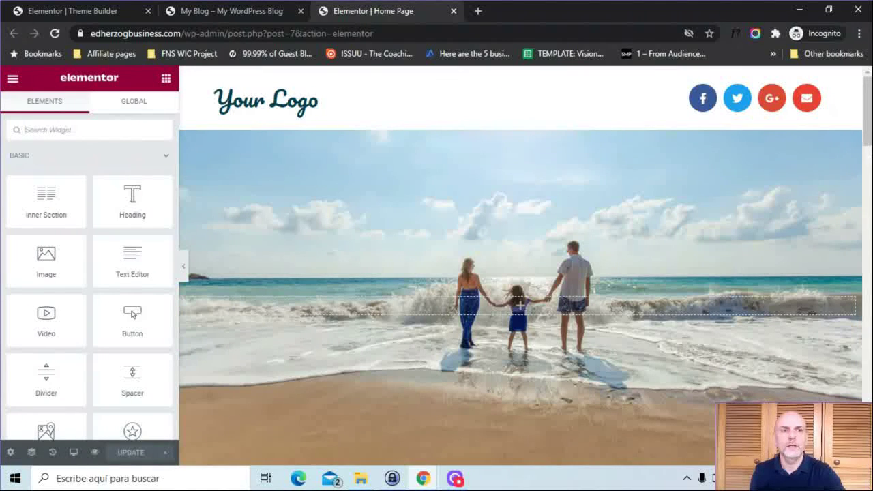
{"action": "left_click_drag", "start_coordinate": [867, 109], "coordinate": [866, 416]}
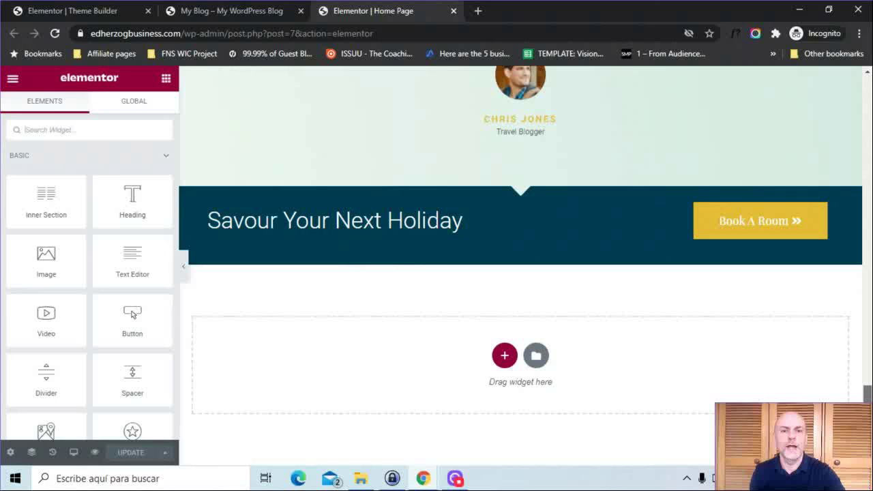